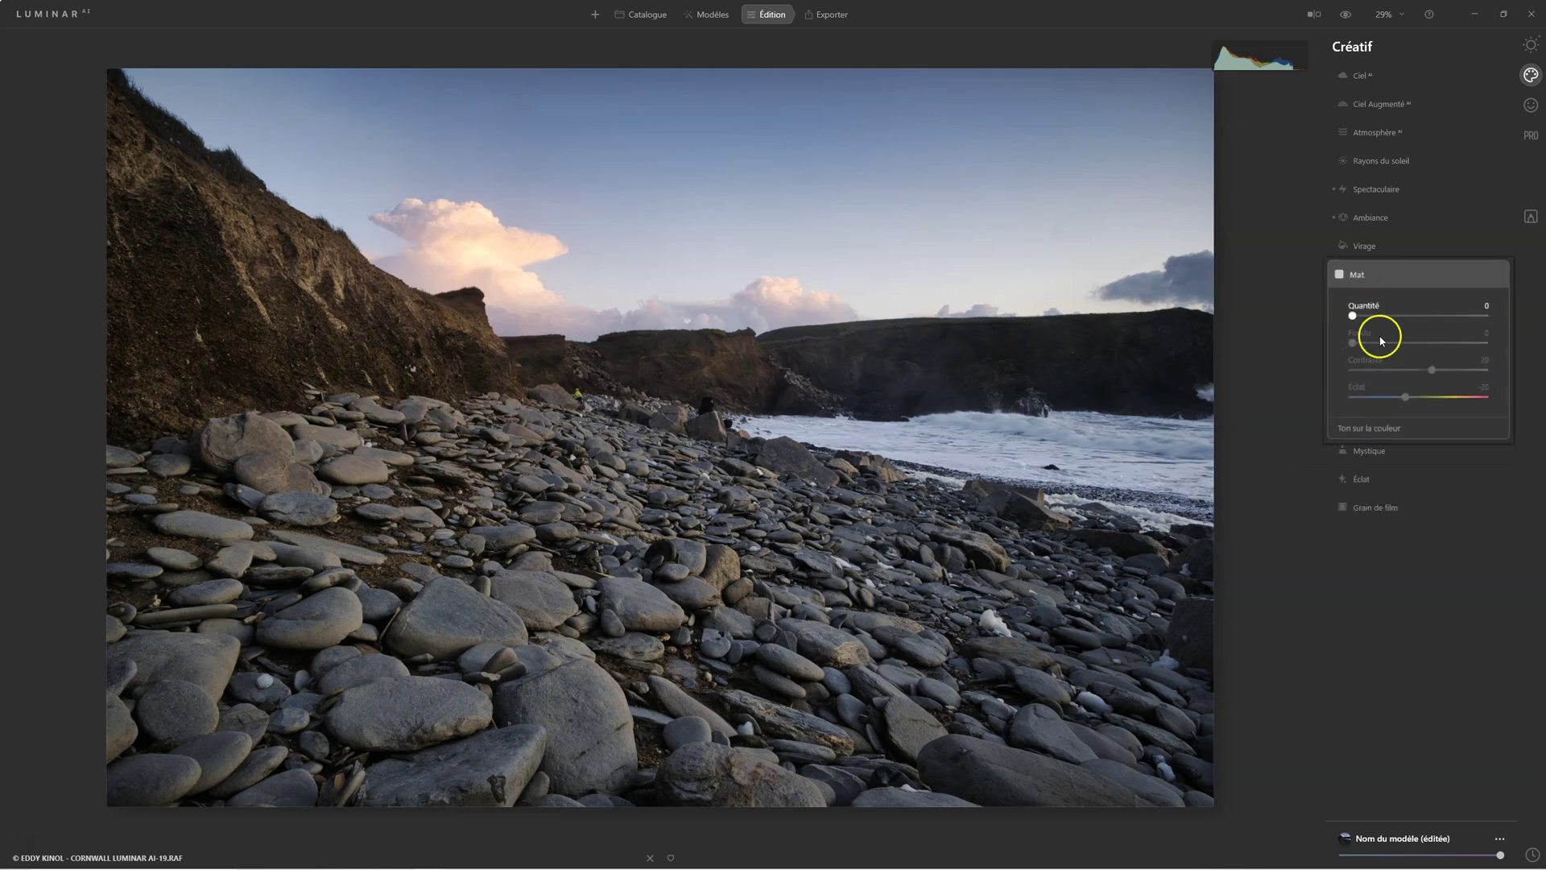
# Show the Mat effect's Ton sur la couleur settings, and set Quantité to 85 and Fondu to 51
pyautogui.click(1371, 425)
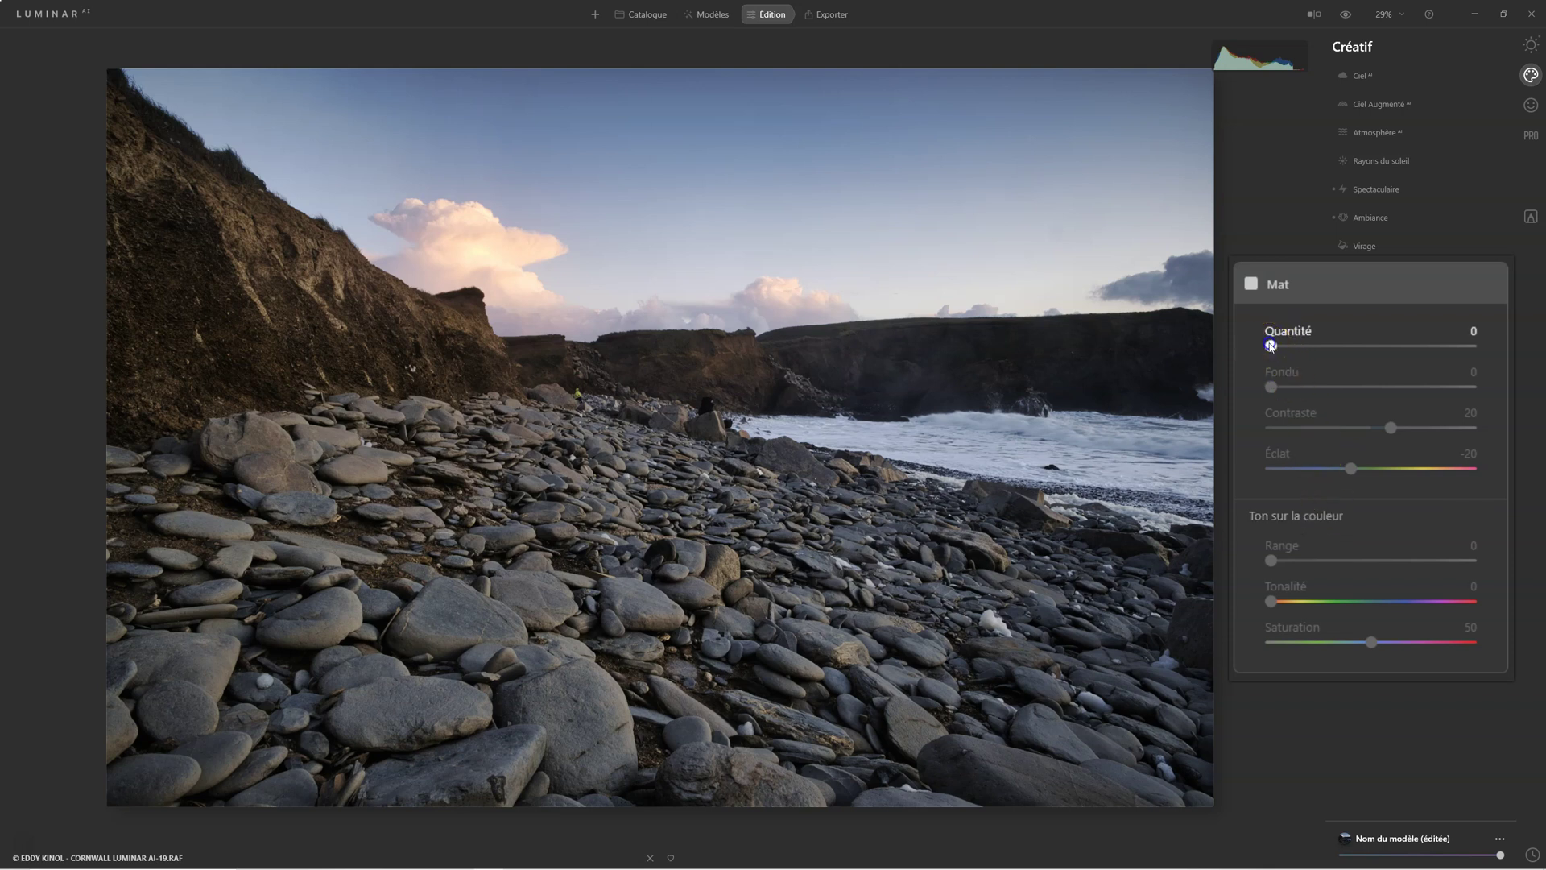
pyautogui.moveTo(1279, 350); pyautogui.dragTo(1396, 347)
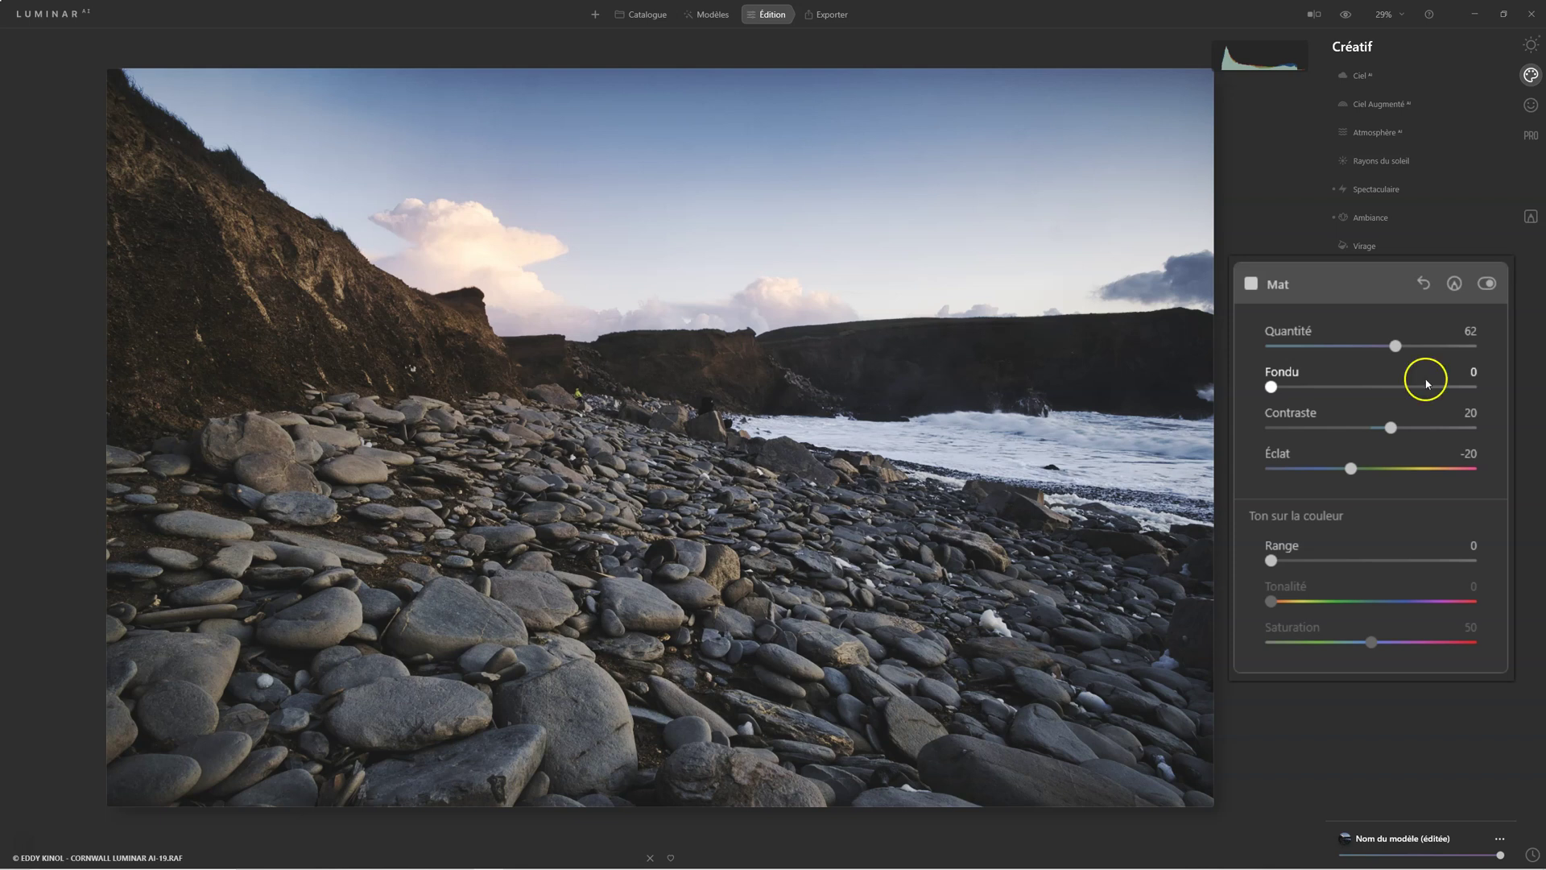
pyautogui.moveTo(1394, 347)
pyautogui.mouseDown()
pyautogui.moveTo(1233, 346)
pyautogui.moveTo(1391, 346)
pyautogui.mouseUp()
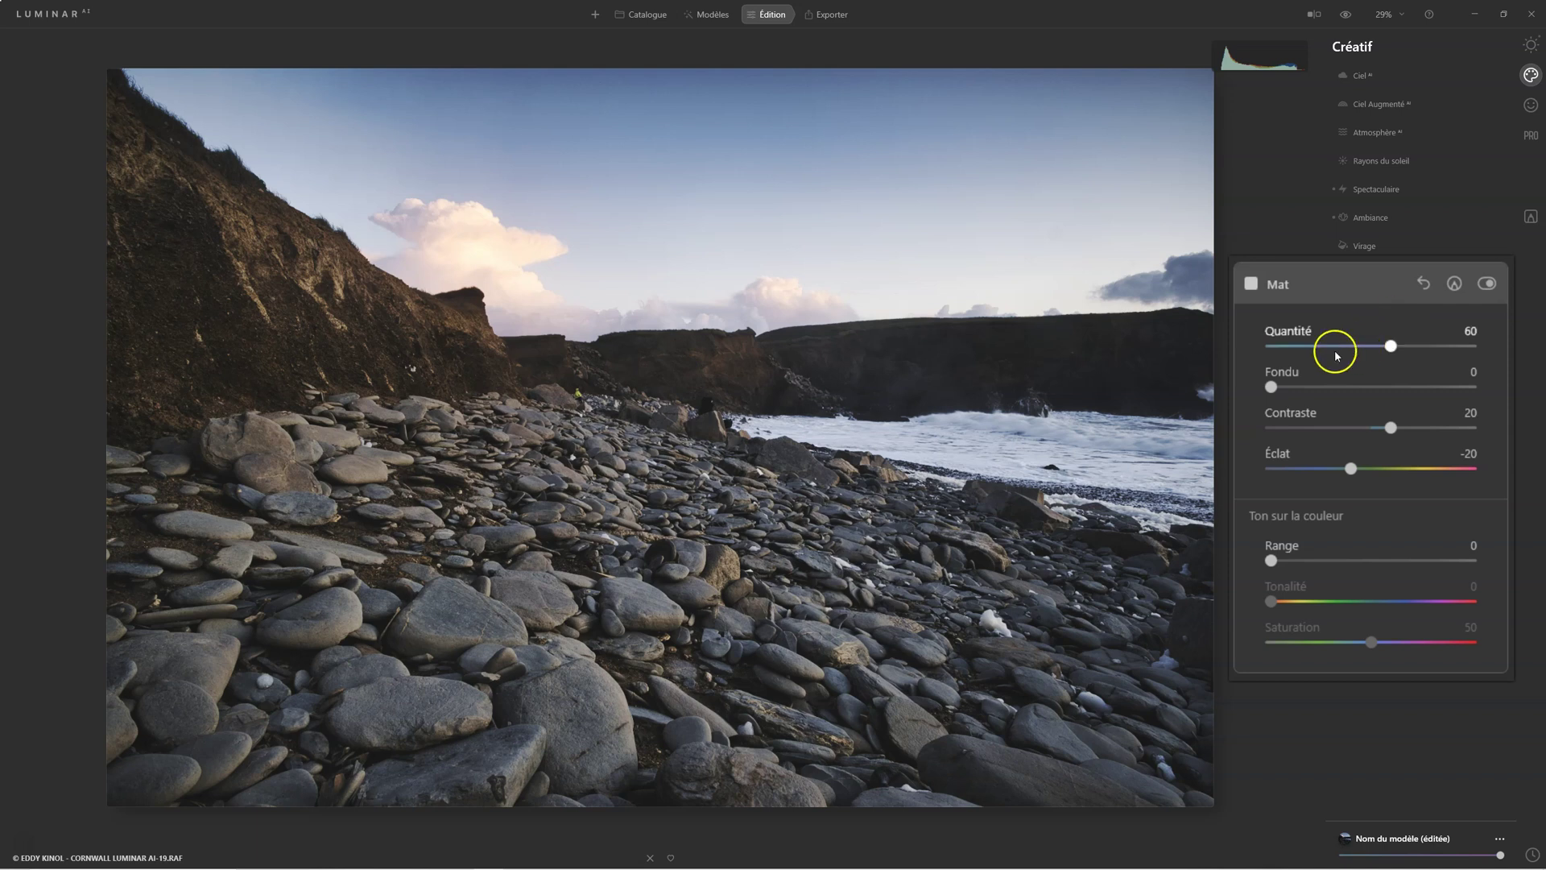
pyautogui.moveTo(1391, 347)
pyautogui.mouseDown()
pyautogui.moveTo(1273, 346)
pyautogui.moveTo(1409, 346)
pyautogui.mouseUp()
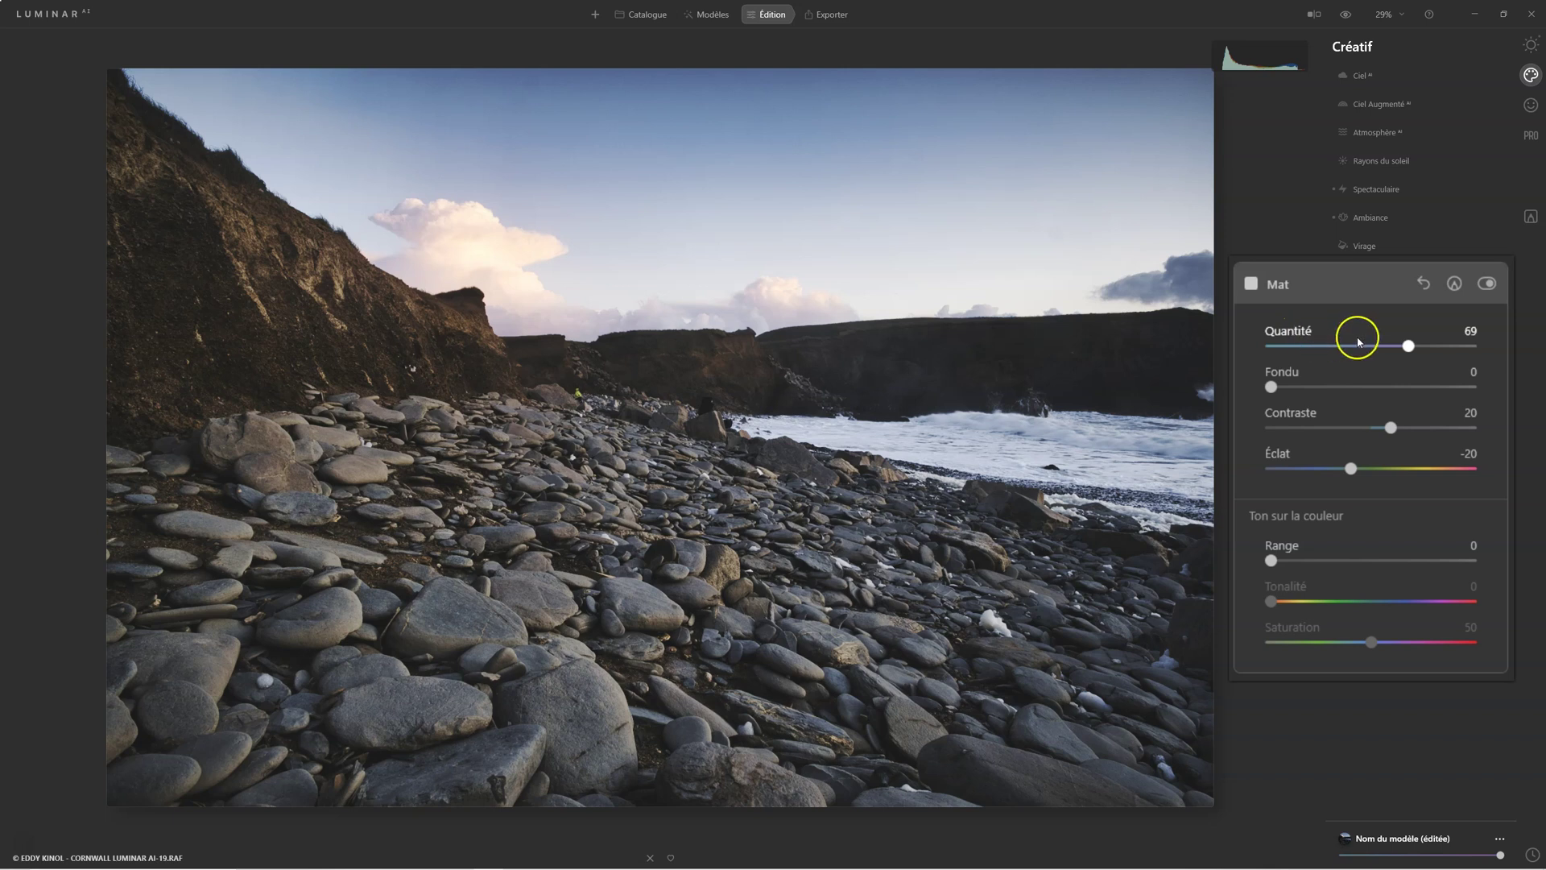
pyautogui.moveTo(1408, 345); pyautogui.dragTo(1441, 345)
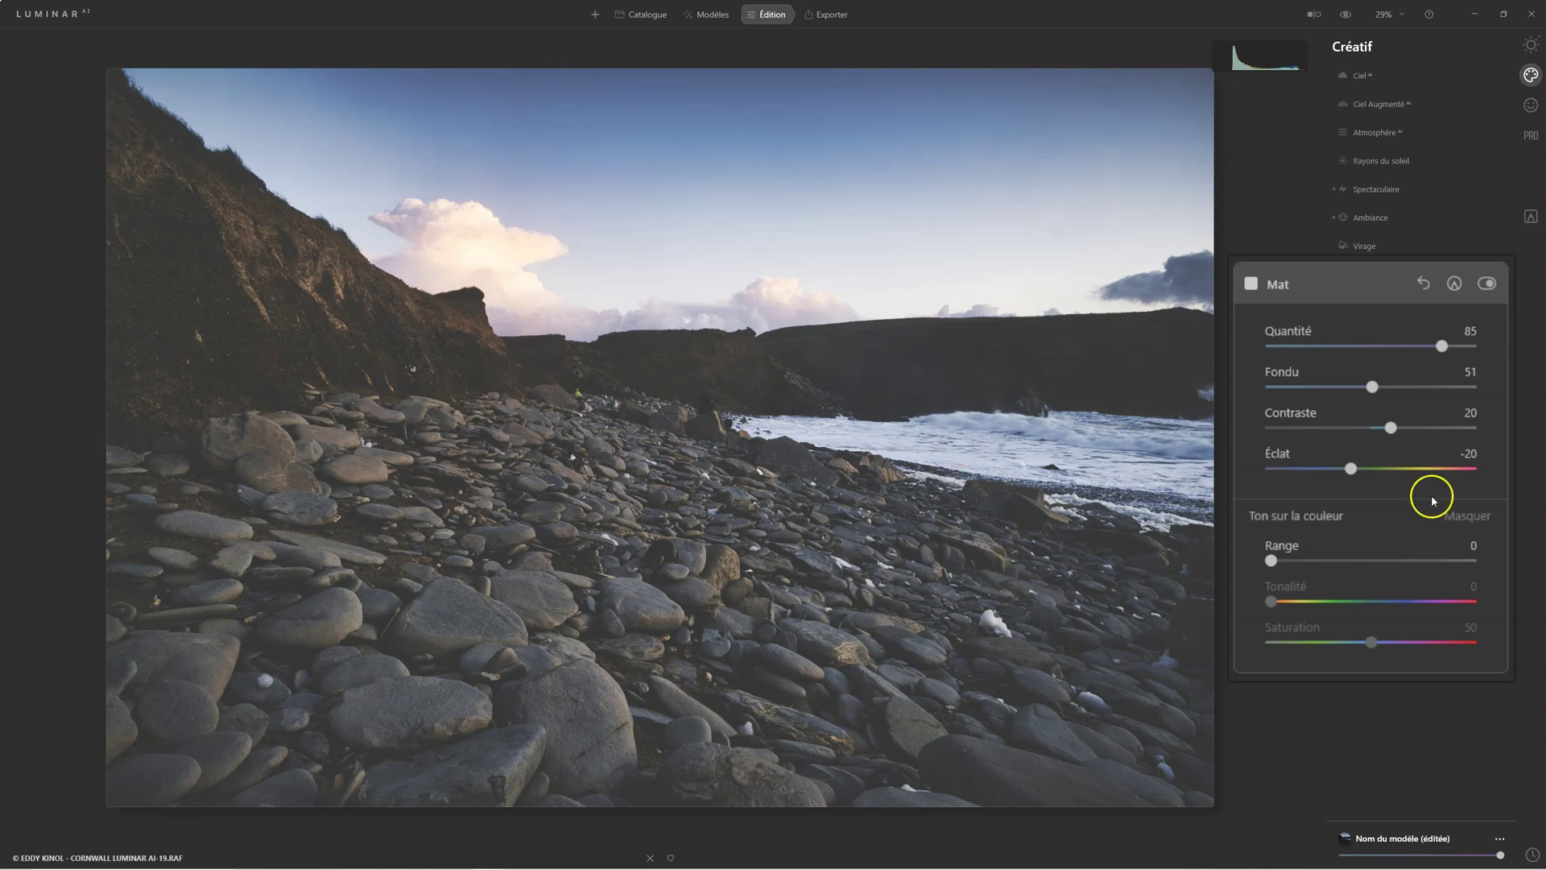
# Adjust the Mat effect to Contraste 40, Éclat -26 and Quantité 77
pyautogui.moveTo(1395, 428)
pyautogui.mouseDown()
pyautogui.moveTo(1434, 427)
pyautogui.moveTo(1308, 435)
pyautogui.moveTo(1405, 431)
pyautogui.mouseUp()
pyautogui.click(1352, 467)
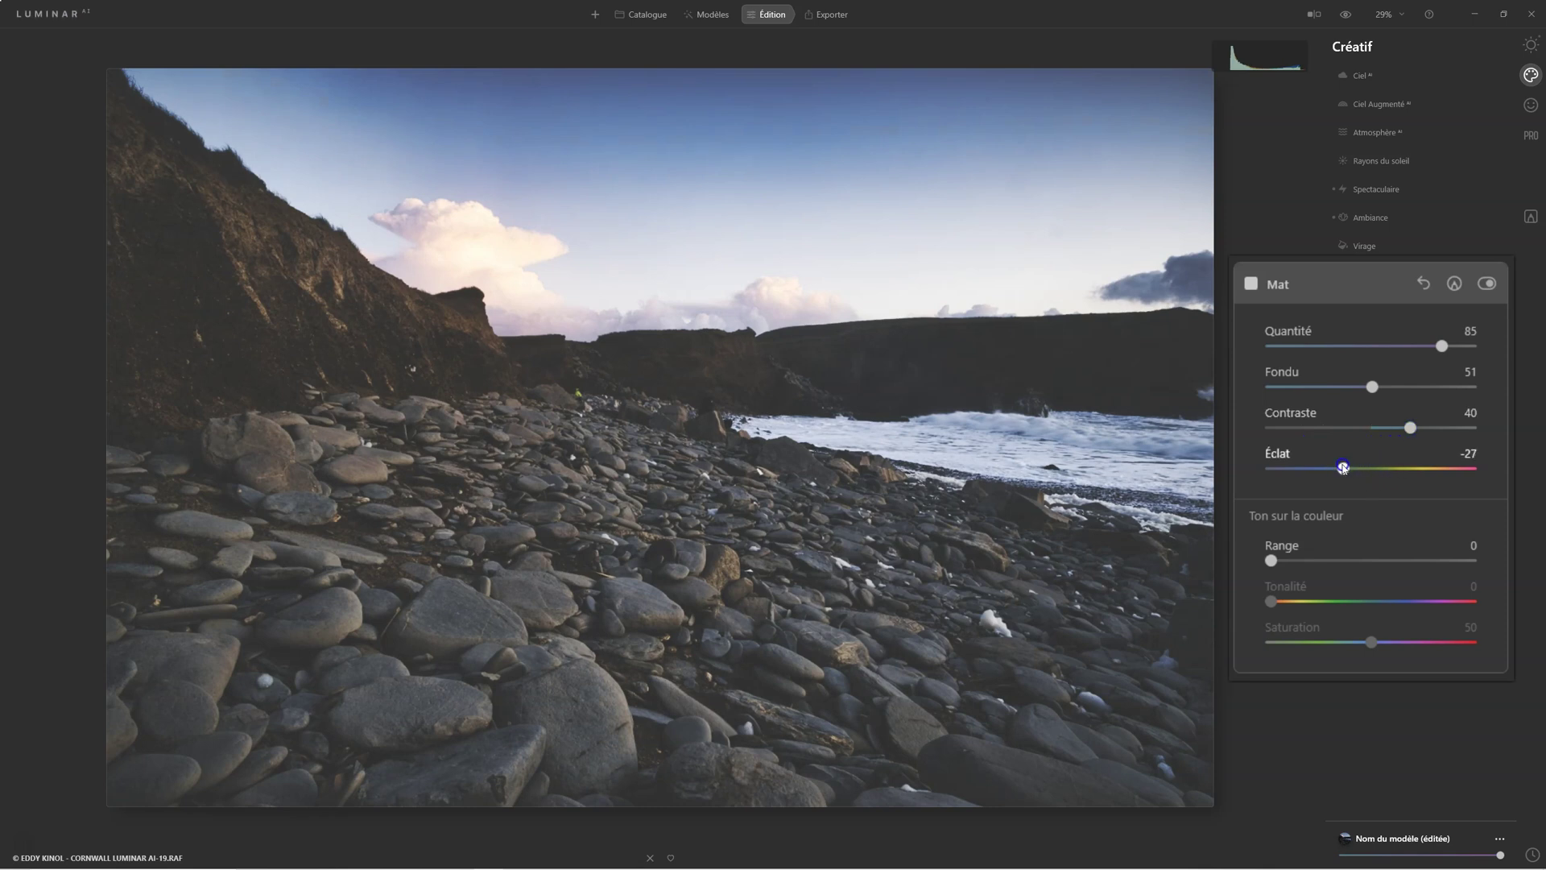
pyautogui.moveTo(1385, 469); pyautogui.dragTo(1421, 469)
pyautogui.moveTo(1347, 468); pyautogui.dragTo(1345, 468)
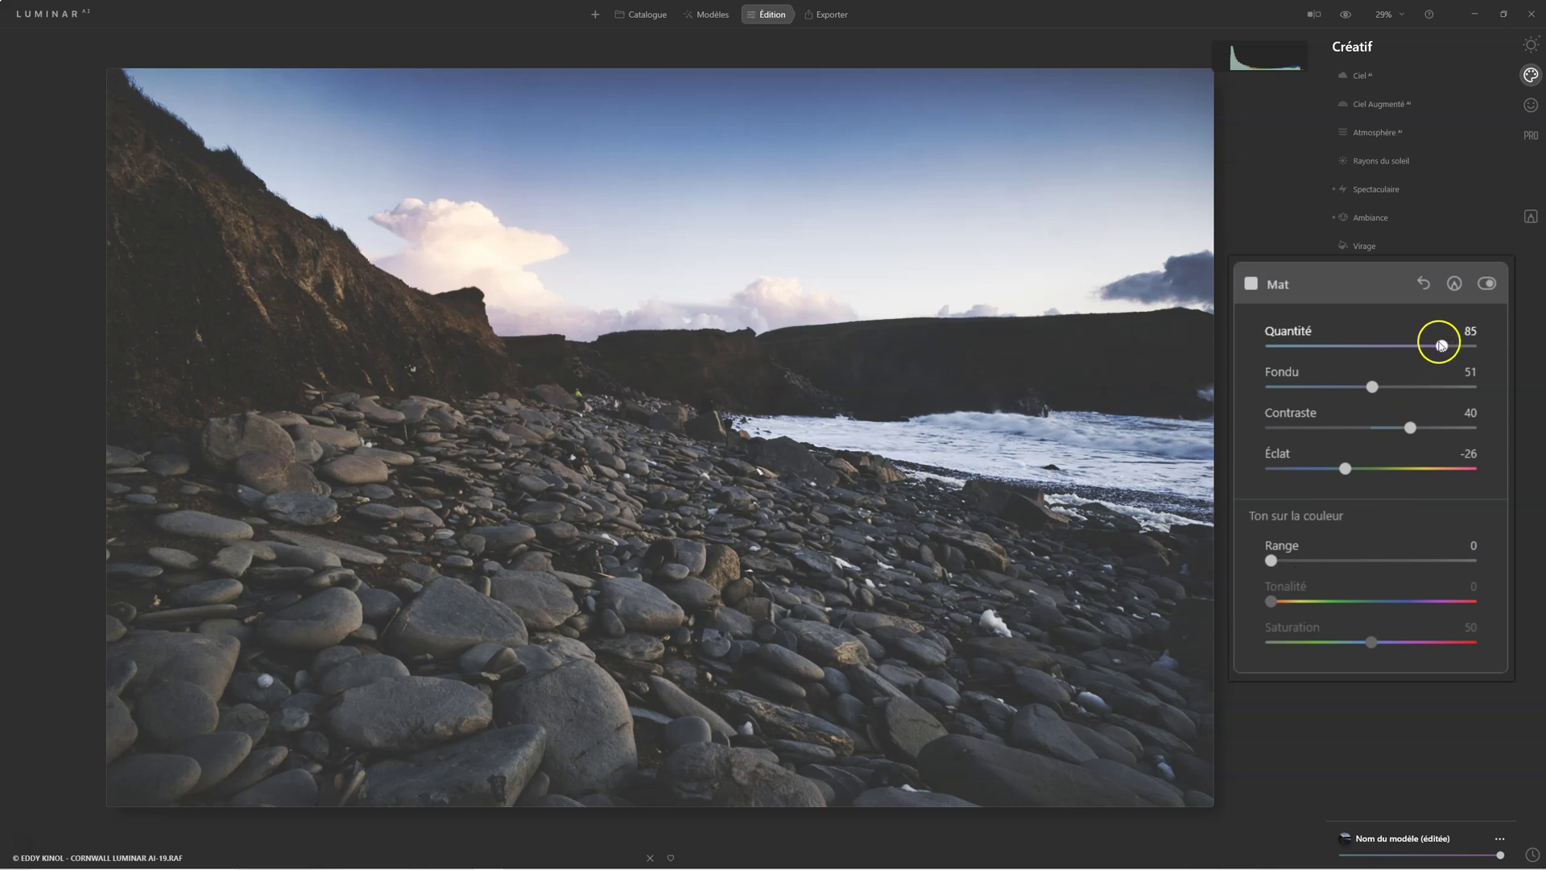
pyautogui.moveTo(1442, 345)
pyautogui.mouseDown()
pyautogui.moveTo(1271, 346)
pyautogui.moveTo(1422, 359)
pyautogui.mouseUp()
# Raise the Mat colour toning Range to 100 and set its Tonalité to 199
pyautogui.moveTo(1273, 561); pyautogui.dragTo(1379, 561)
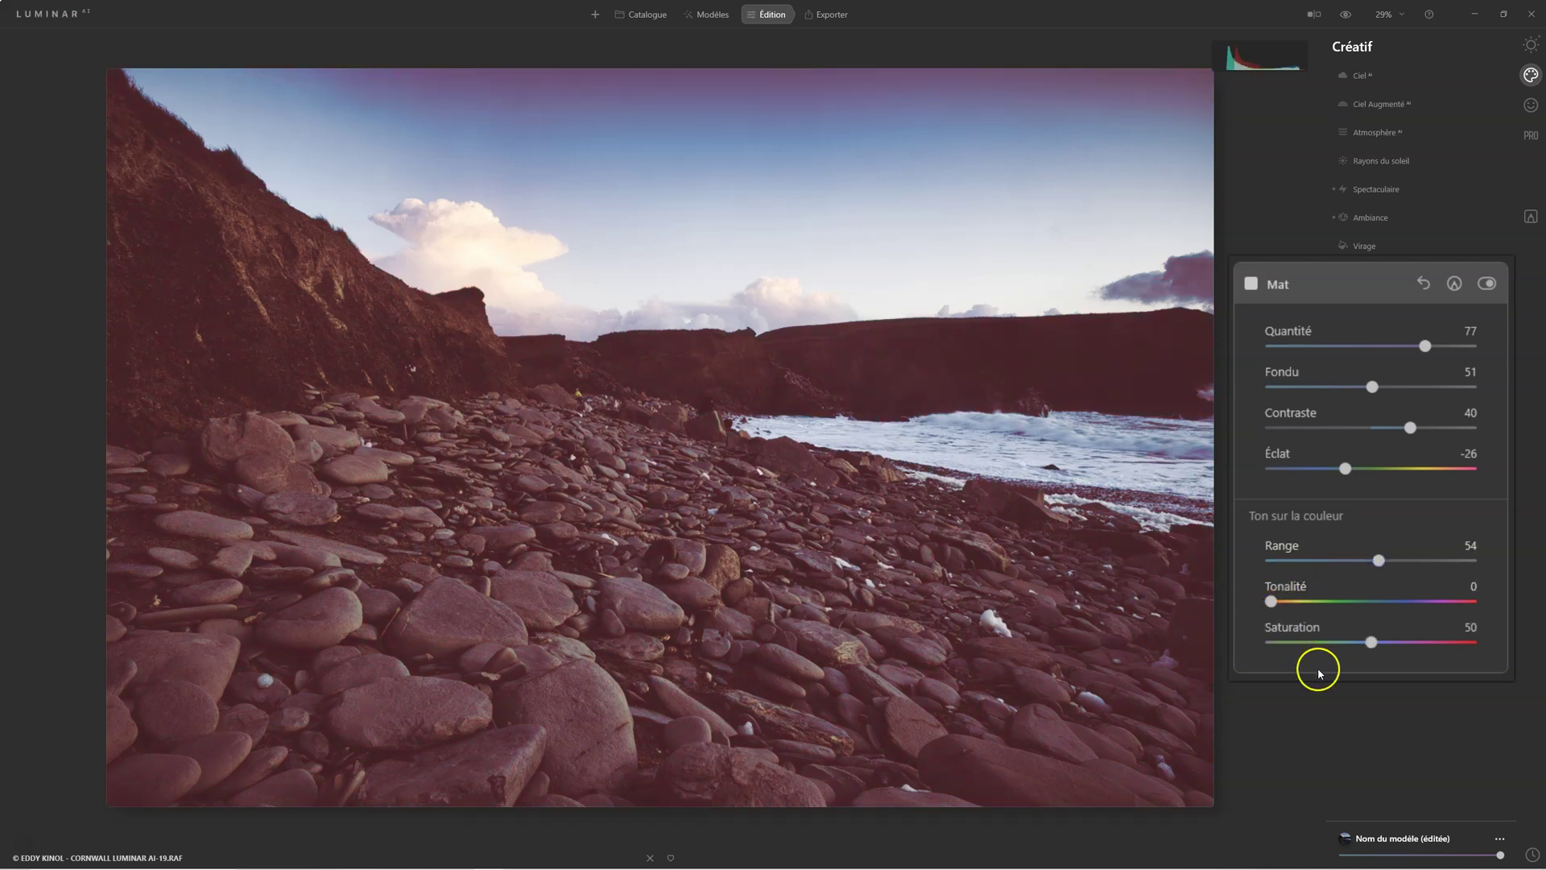
pyautogui.moveTo(1379, 560); pyautogui.dragTo(1399, 559)
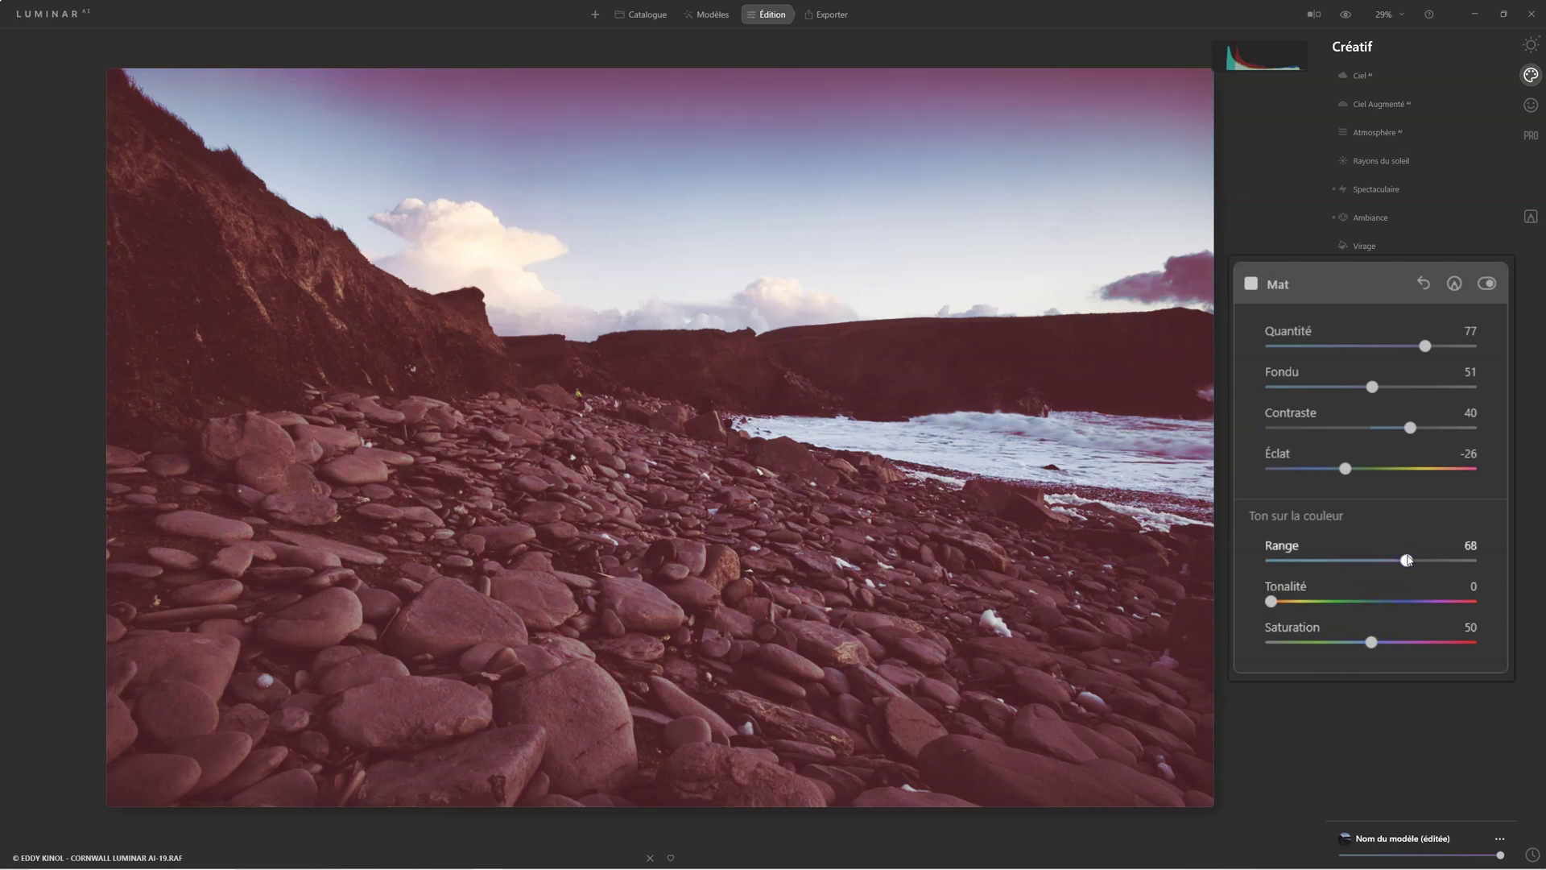
pyautogui.moveTo(1433, 564); pyautogui.dragTo(1512, 555)
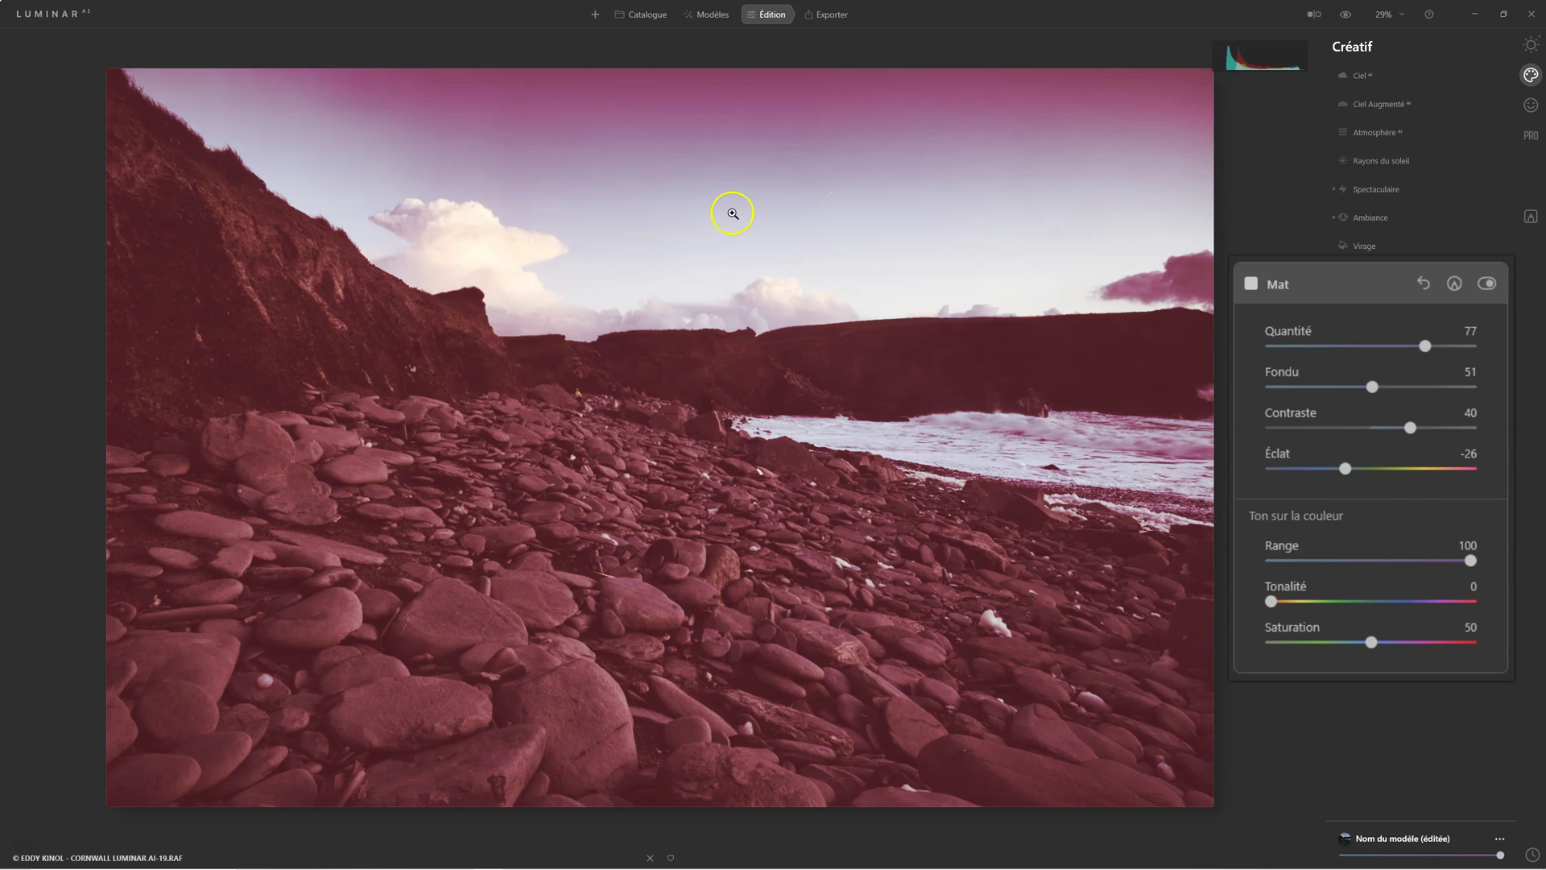
pyautogui.moveTo(1271, 601); pyautogui.dragTo(1272, 601)
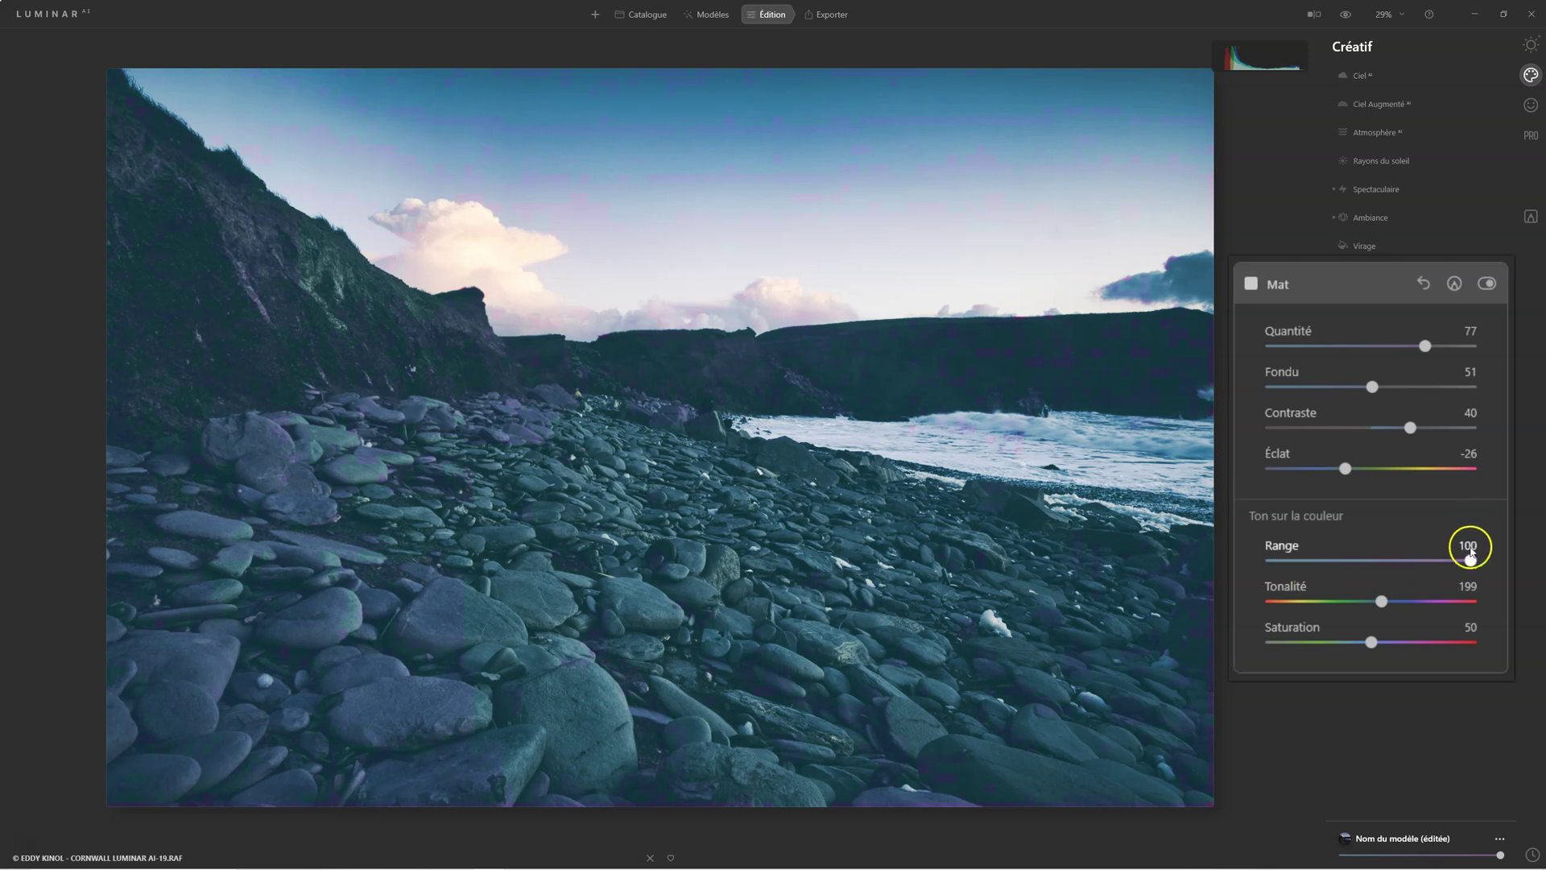
# Soften the Mat colour toning by lowering Range to 38 and Saturation to 45
pyautogui.moveTo(1470, 561); pyautogui.dragTo(1294, 562)
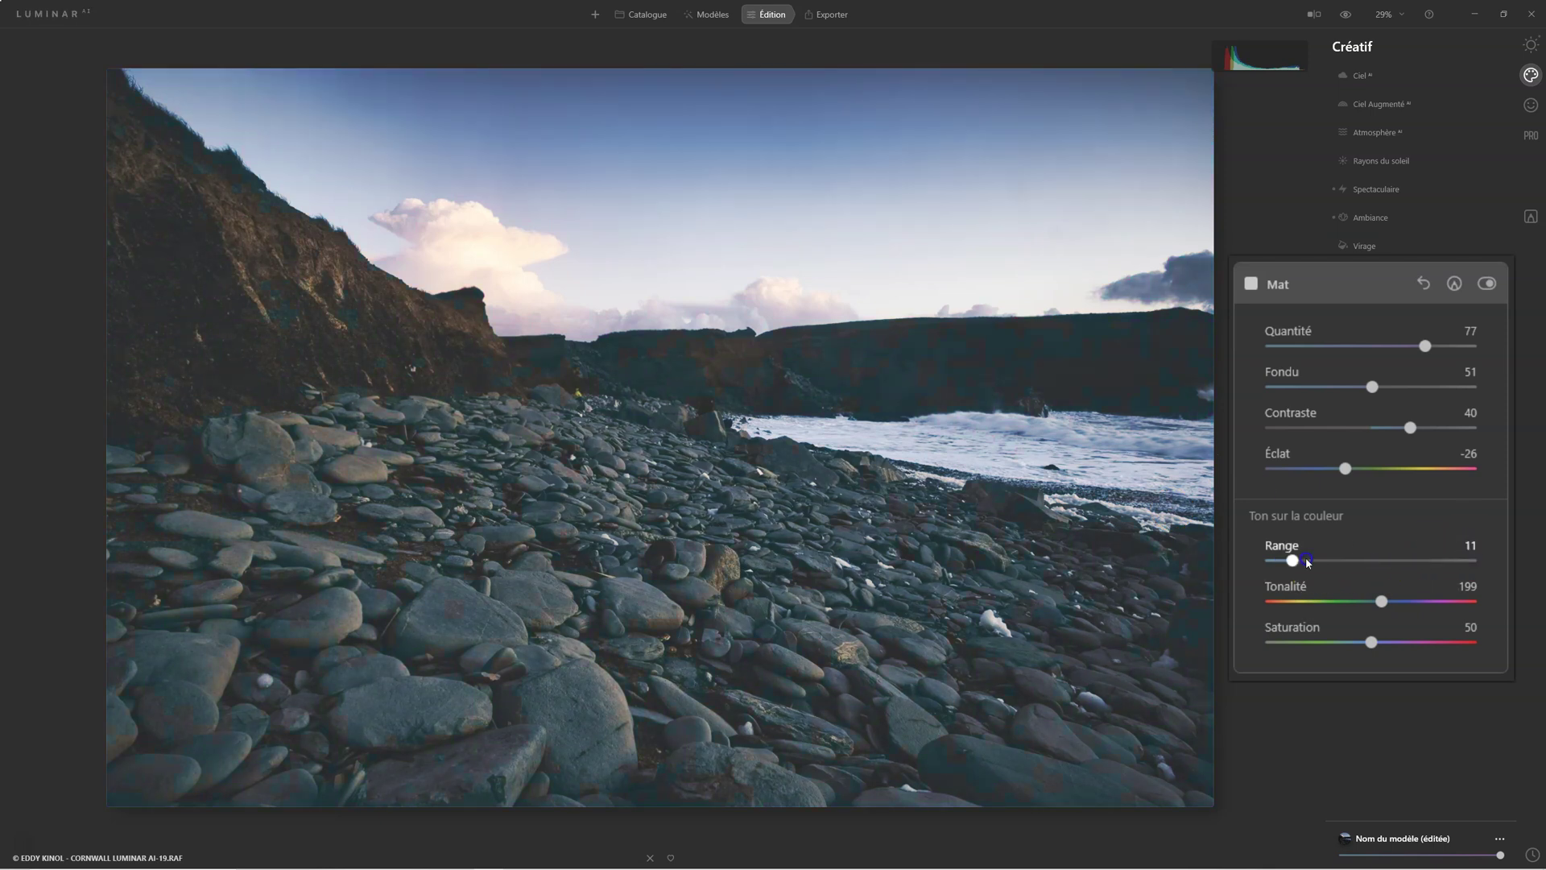
pyautogui.click(1331, 559)
pyautogui.moveTo(1358, 559); pyautogui.dragTo(1348, 560)
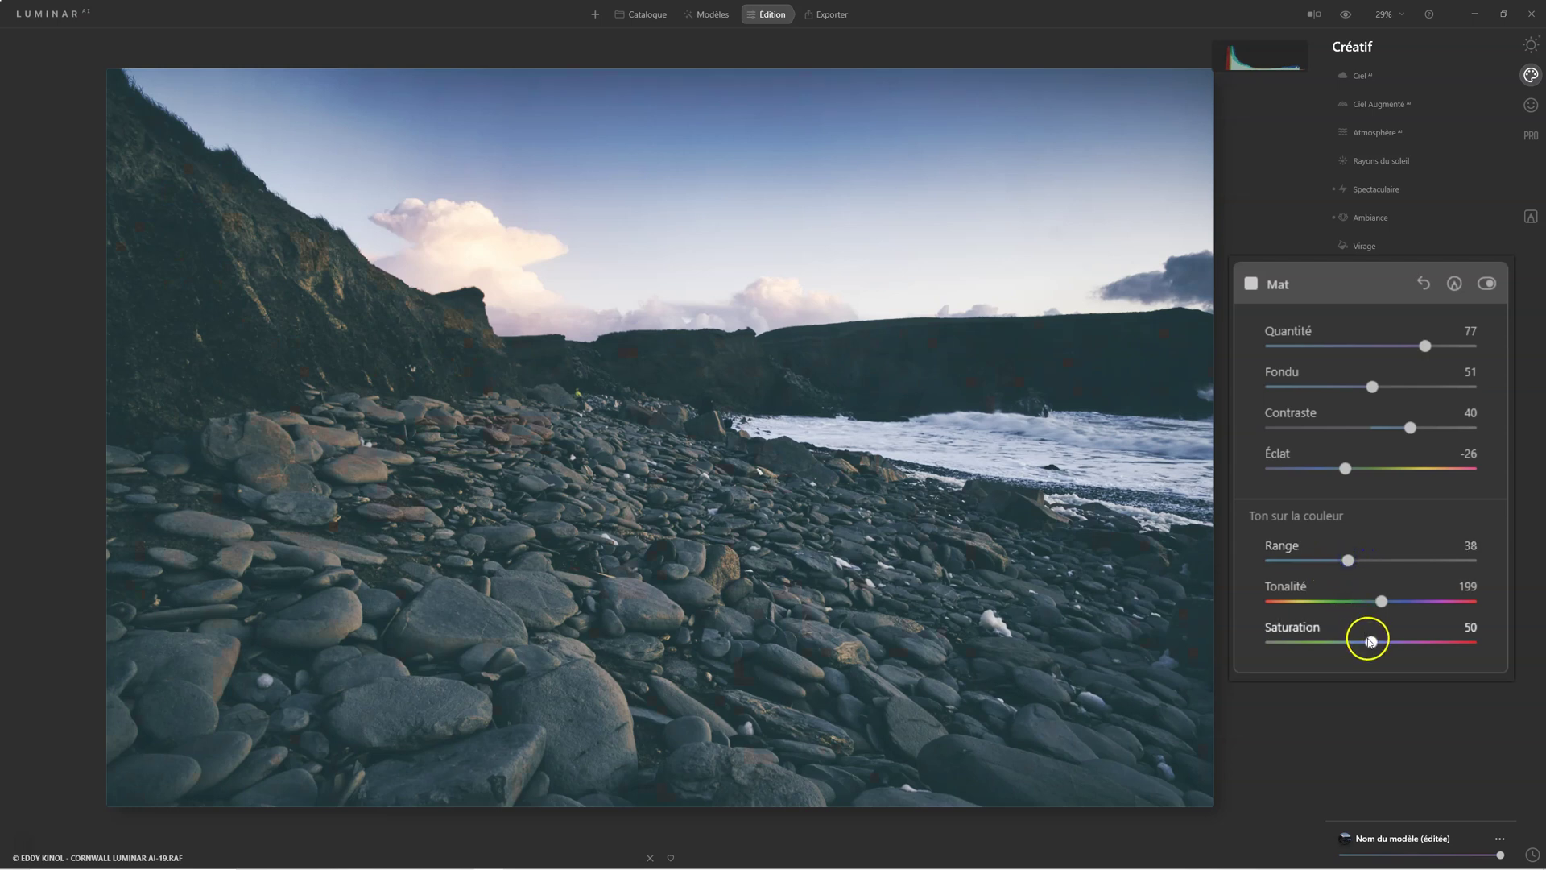
pyautogui.moveTo(1370, 641); pyautogui.dragTo(1410, 640)
pyautogui.moveTo(1297, 650); pyautogui.dragTo(1416, 651)
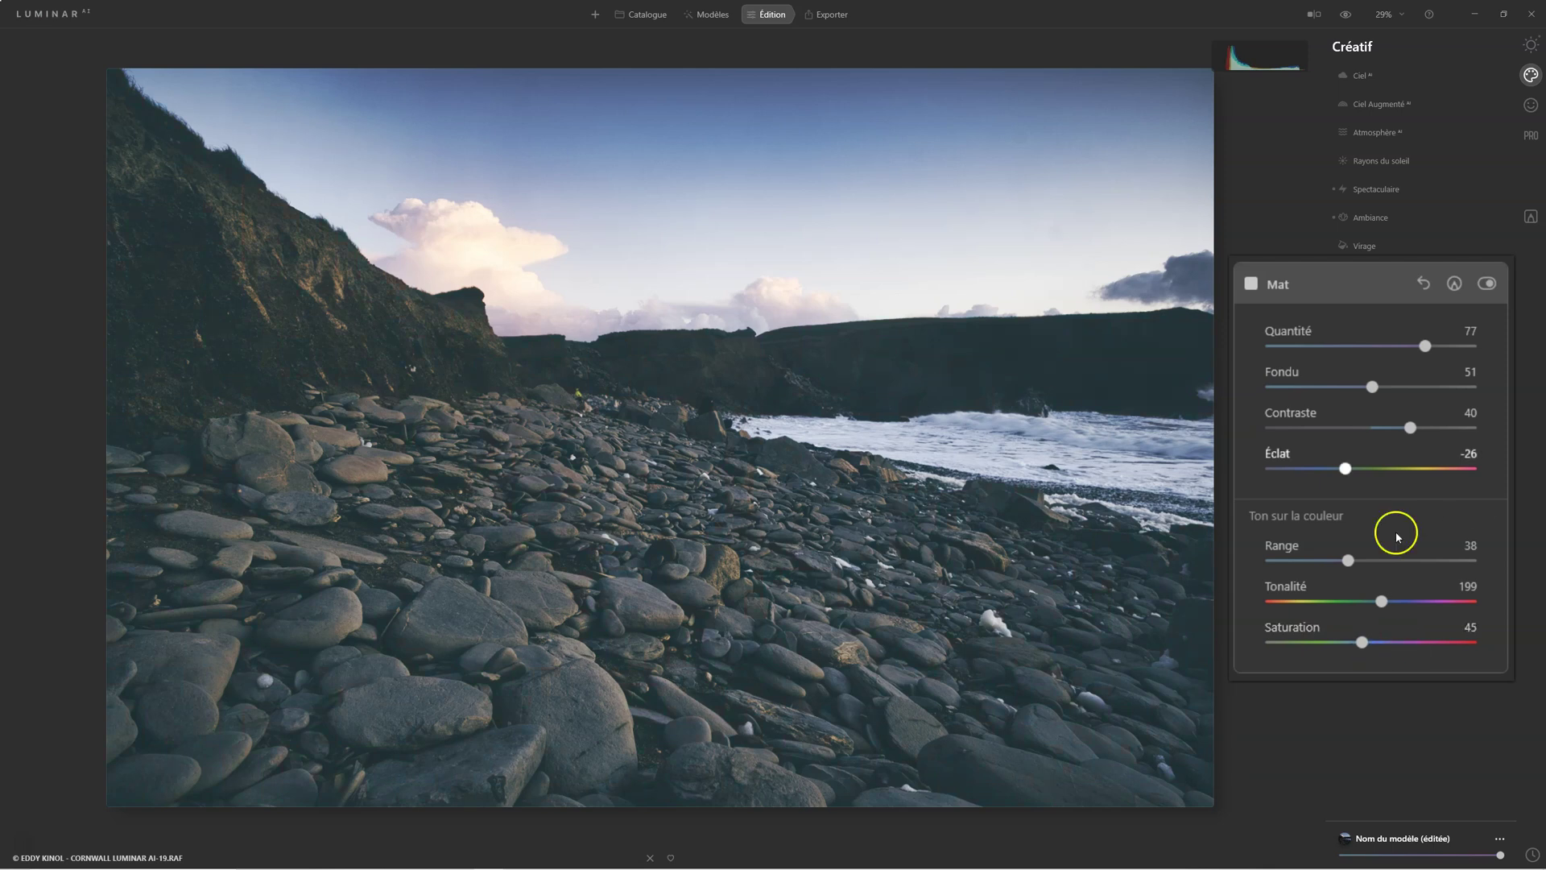
# Return the Mat Quantité to 0 and bring it back up to 56
pyautogui.doubleClick(1307, 316)
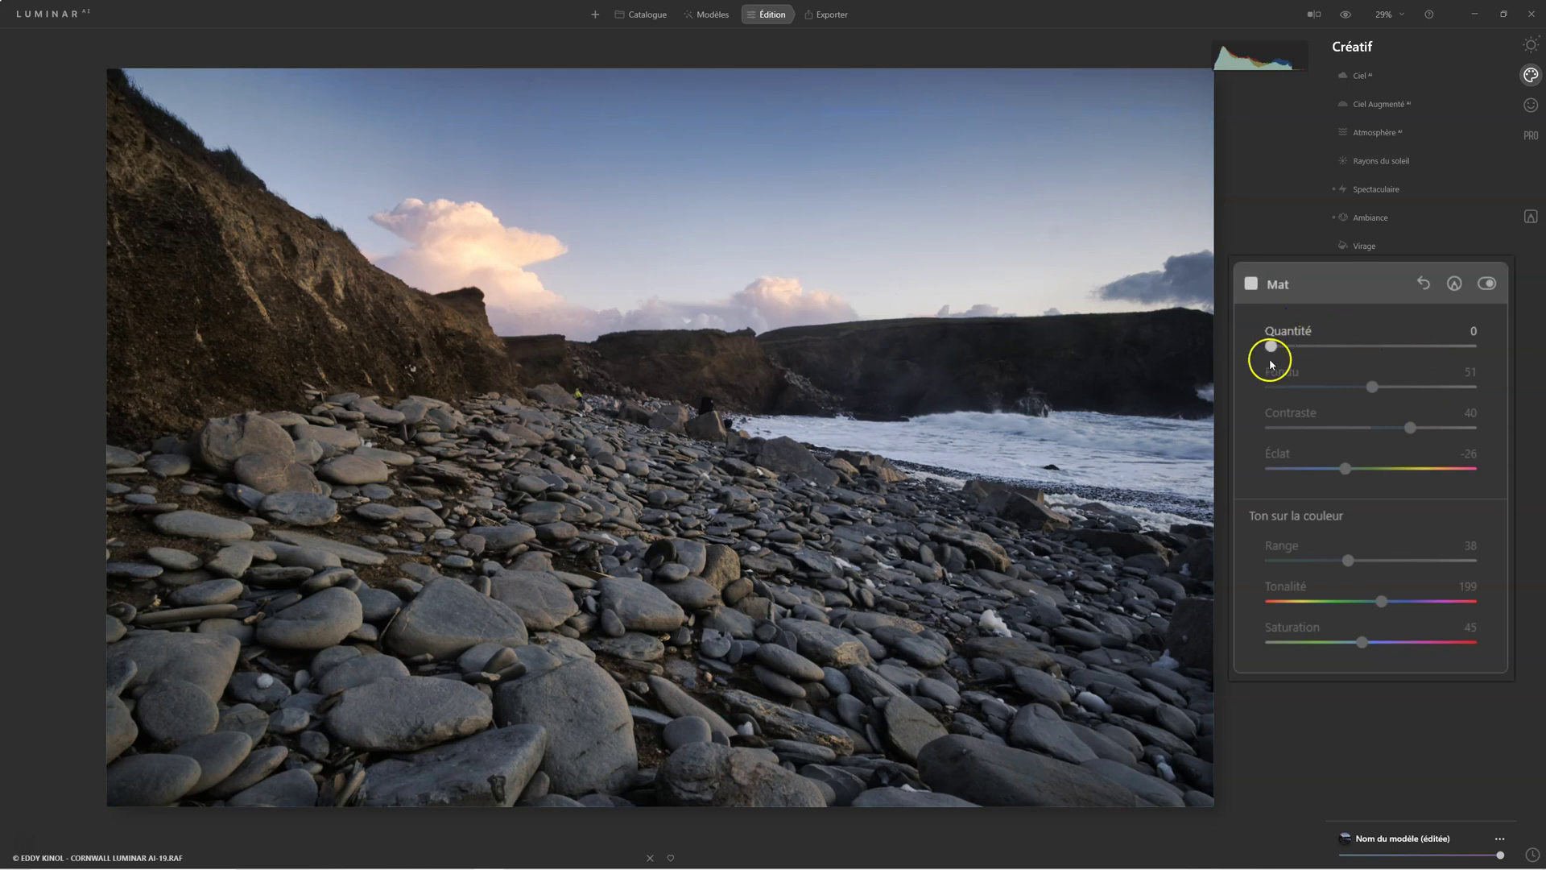
pyautogui.moveTo(1271, 344); pyautogui.dragTo(1427, 345)
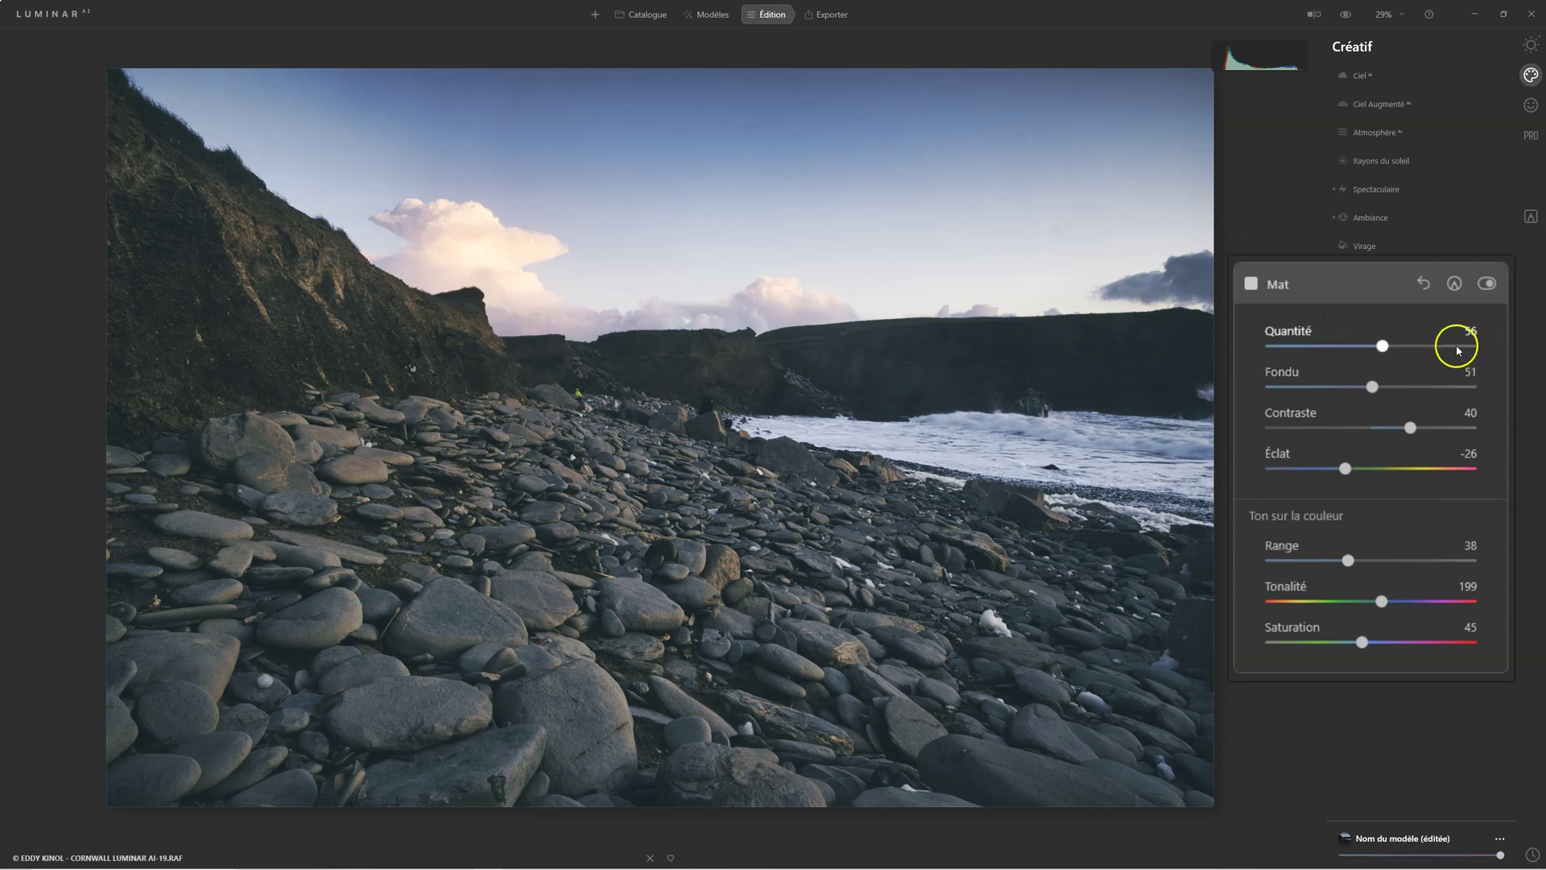
# Reset the Mat effect and set Quantité 55, Fondu 44, Range 47, Tonalité 54 and Saturation 34
pyautogui.click(1423, 283)
pyautogui.moveTo(1271, 347); pyautogui.dragTo(1381, 347)
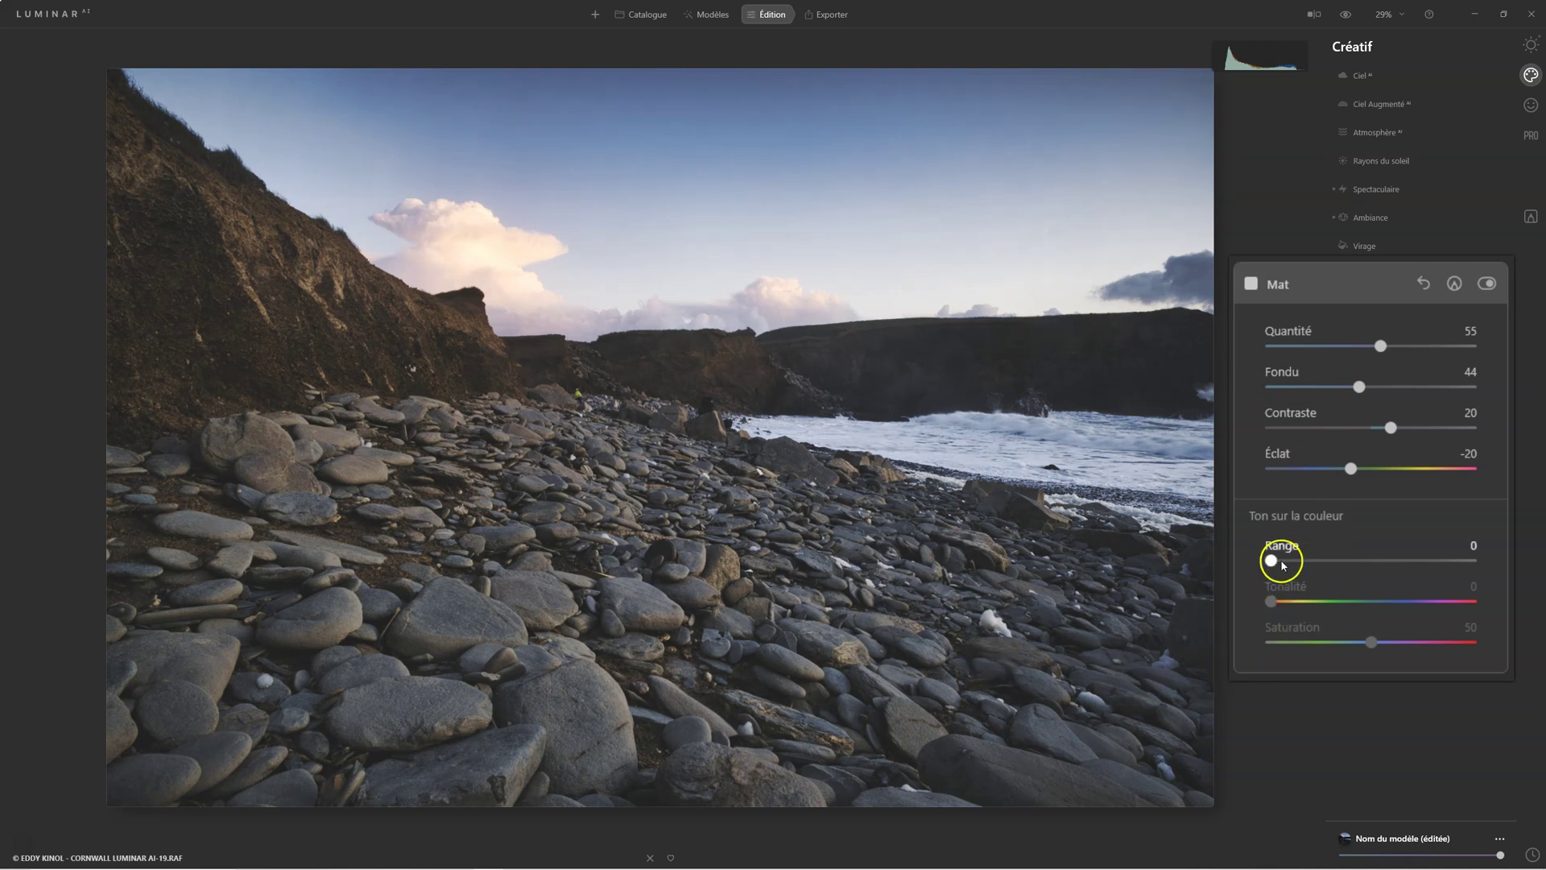
pyautogui.moveTo(1271, 560); pyautogui.dragTo(1371, 561)
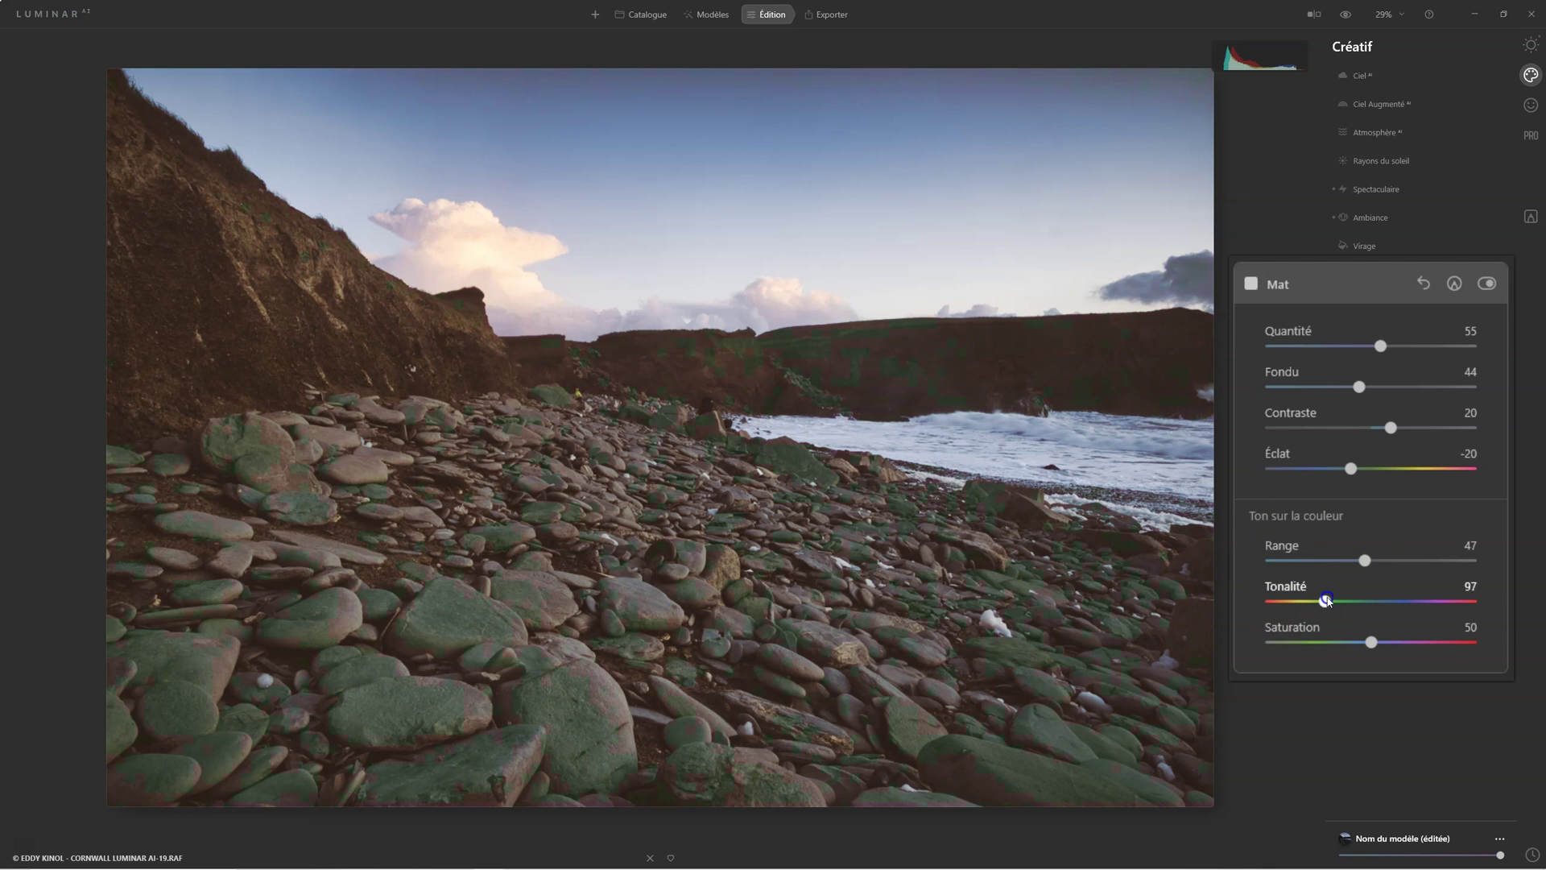
pyautogui.click(1374, 642)
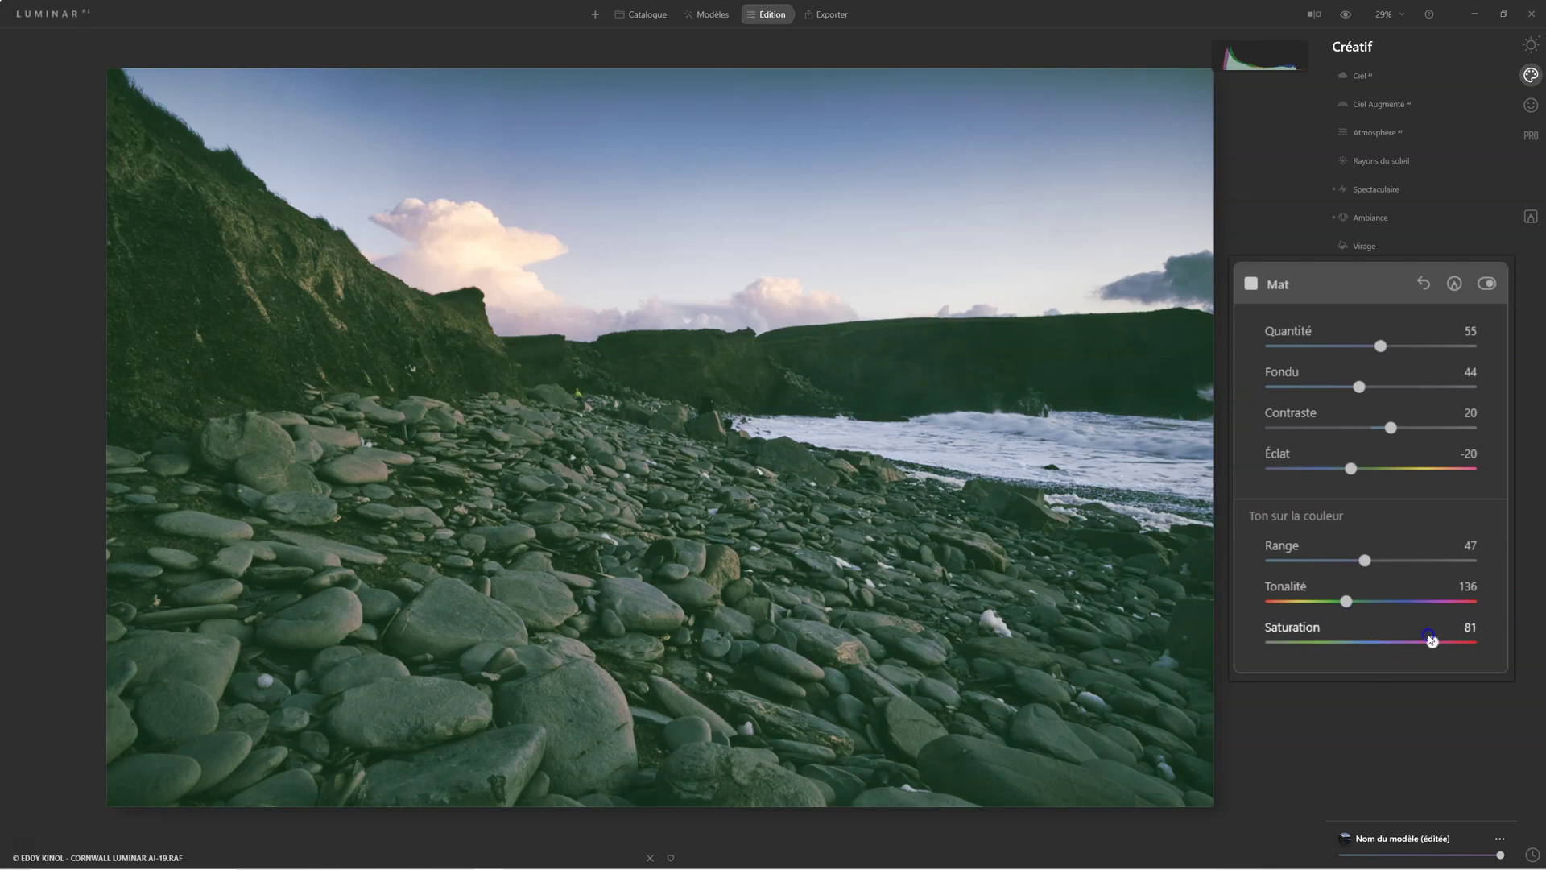
pyautogui.moveTo(1344, 600); pyautogui.dragTo(1293, 603)
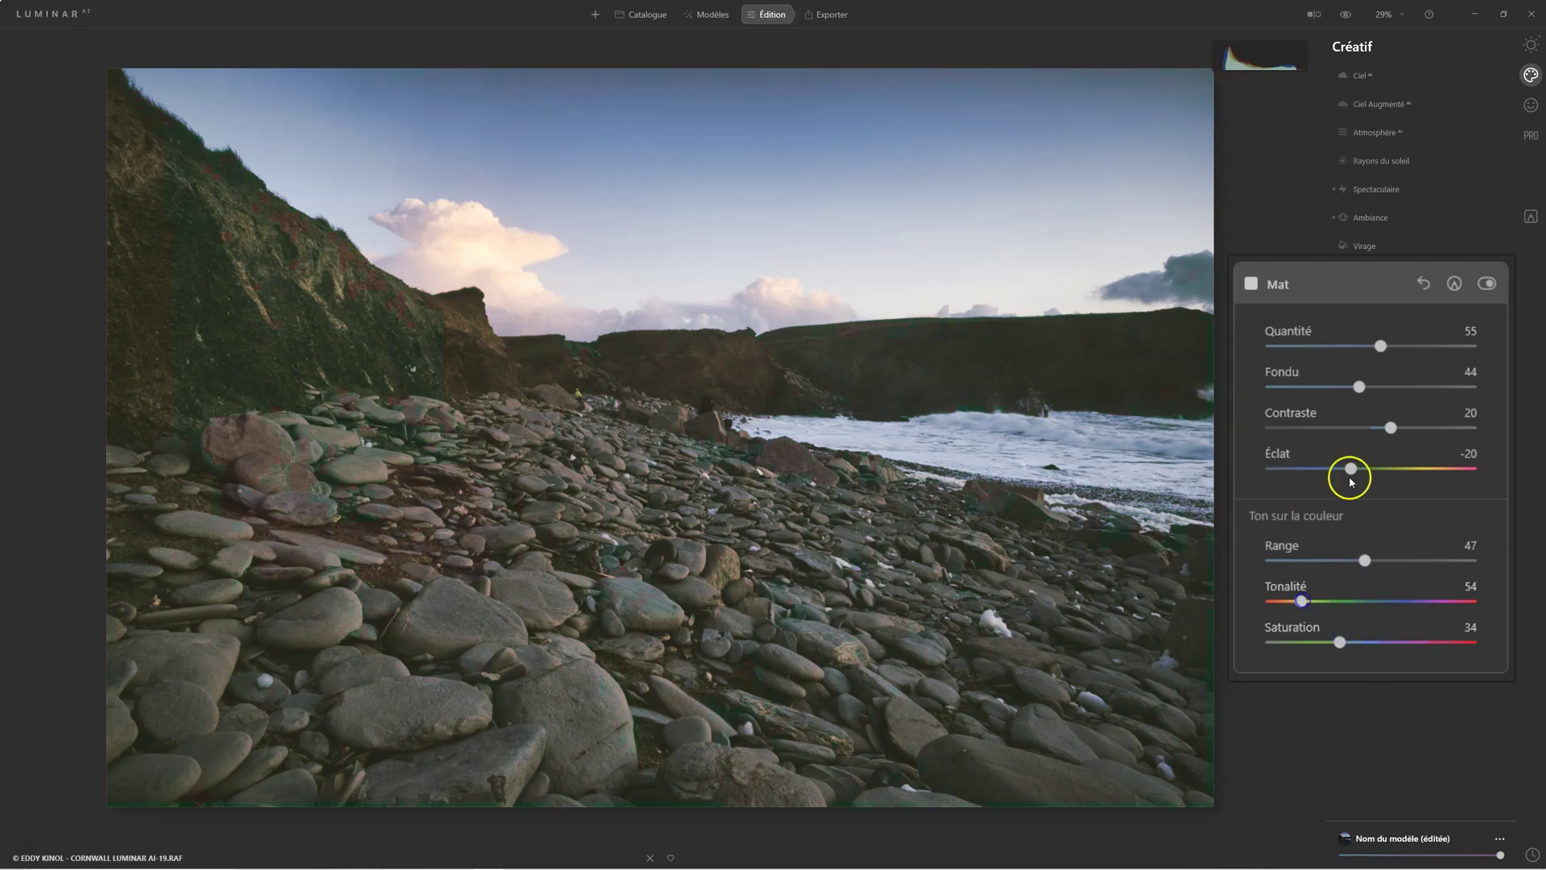
# Set the Mat Quantité to 42 and compare the photo with the effect off and on
pyautogui.moveTo(1380, 345); pyautogui.dragTo(1232, 352)
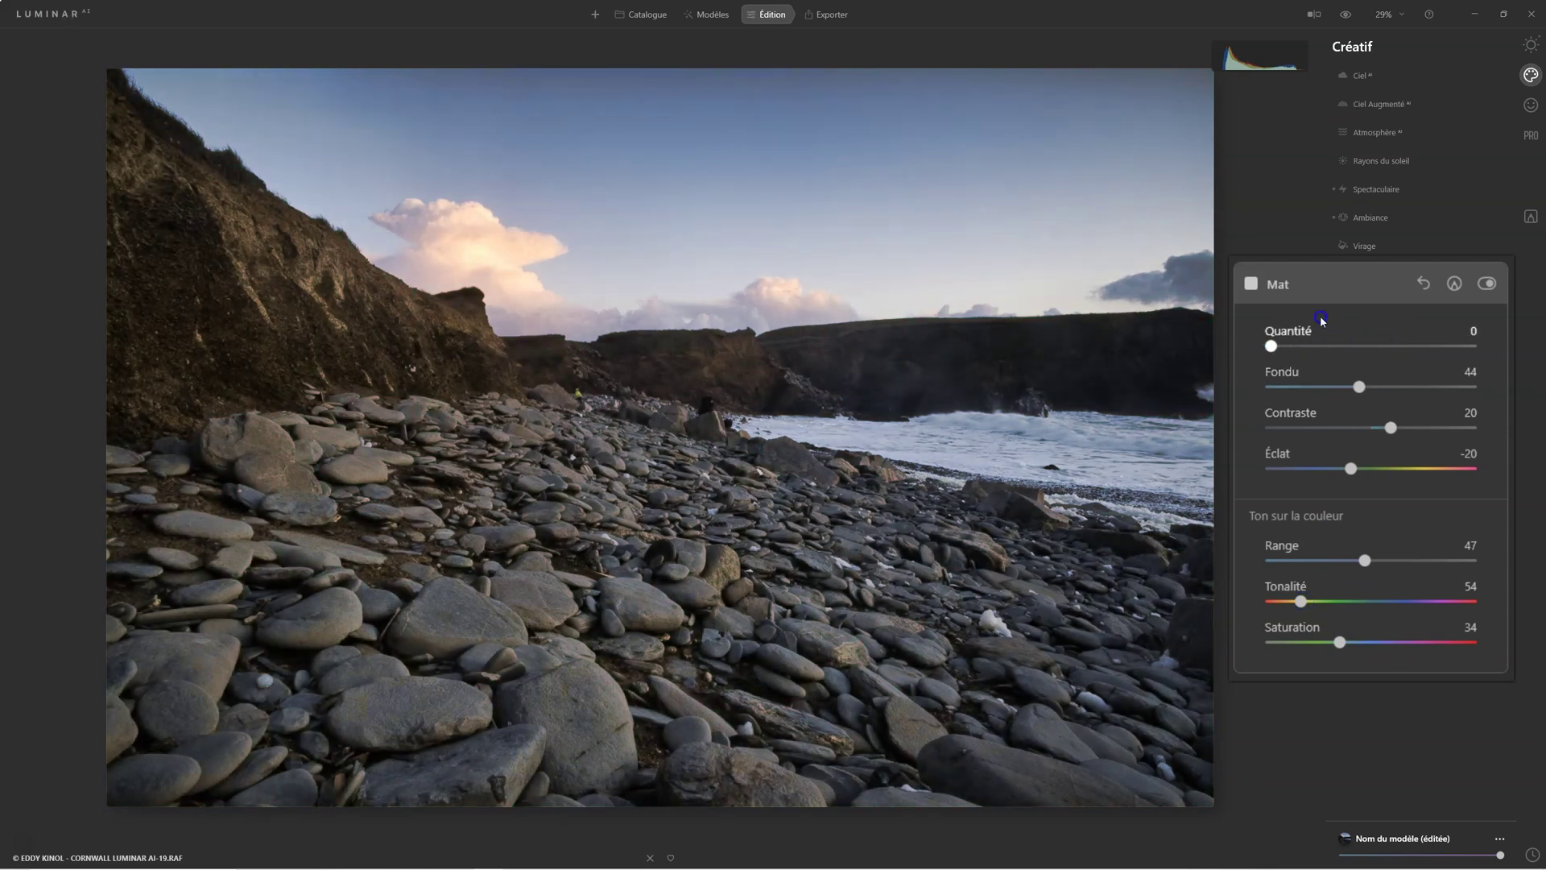
pyautogui.moveTo(1322, 321); pyautogui.dragTo(1360, 348)
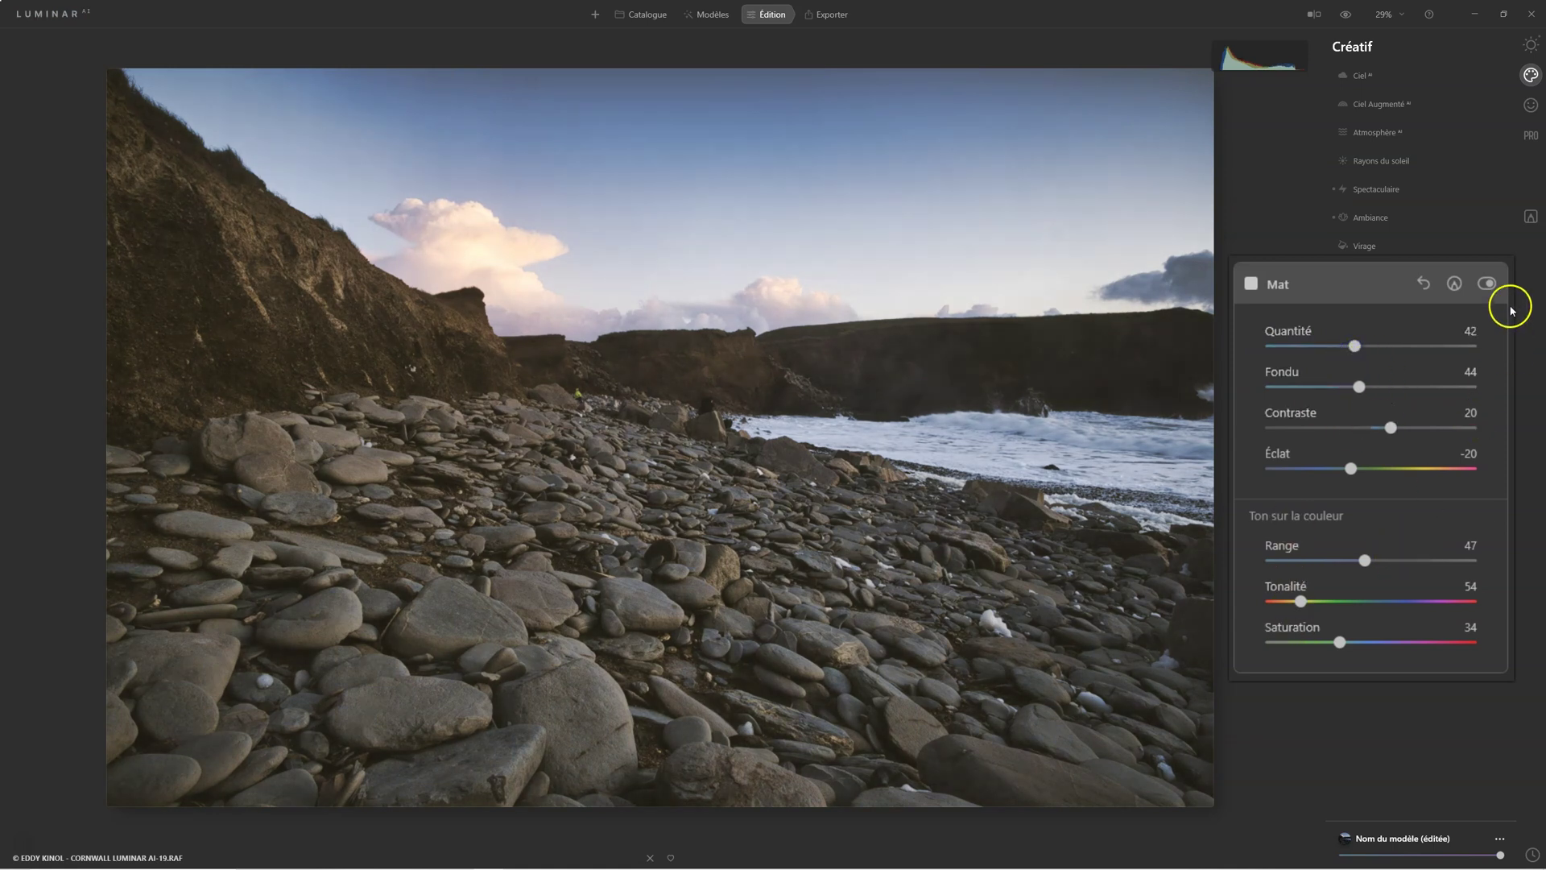
pyautogui.click(1487, 283)
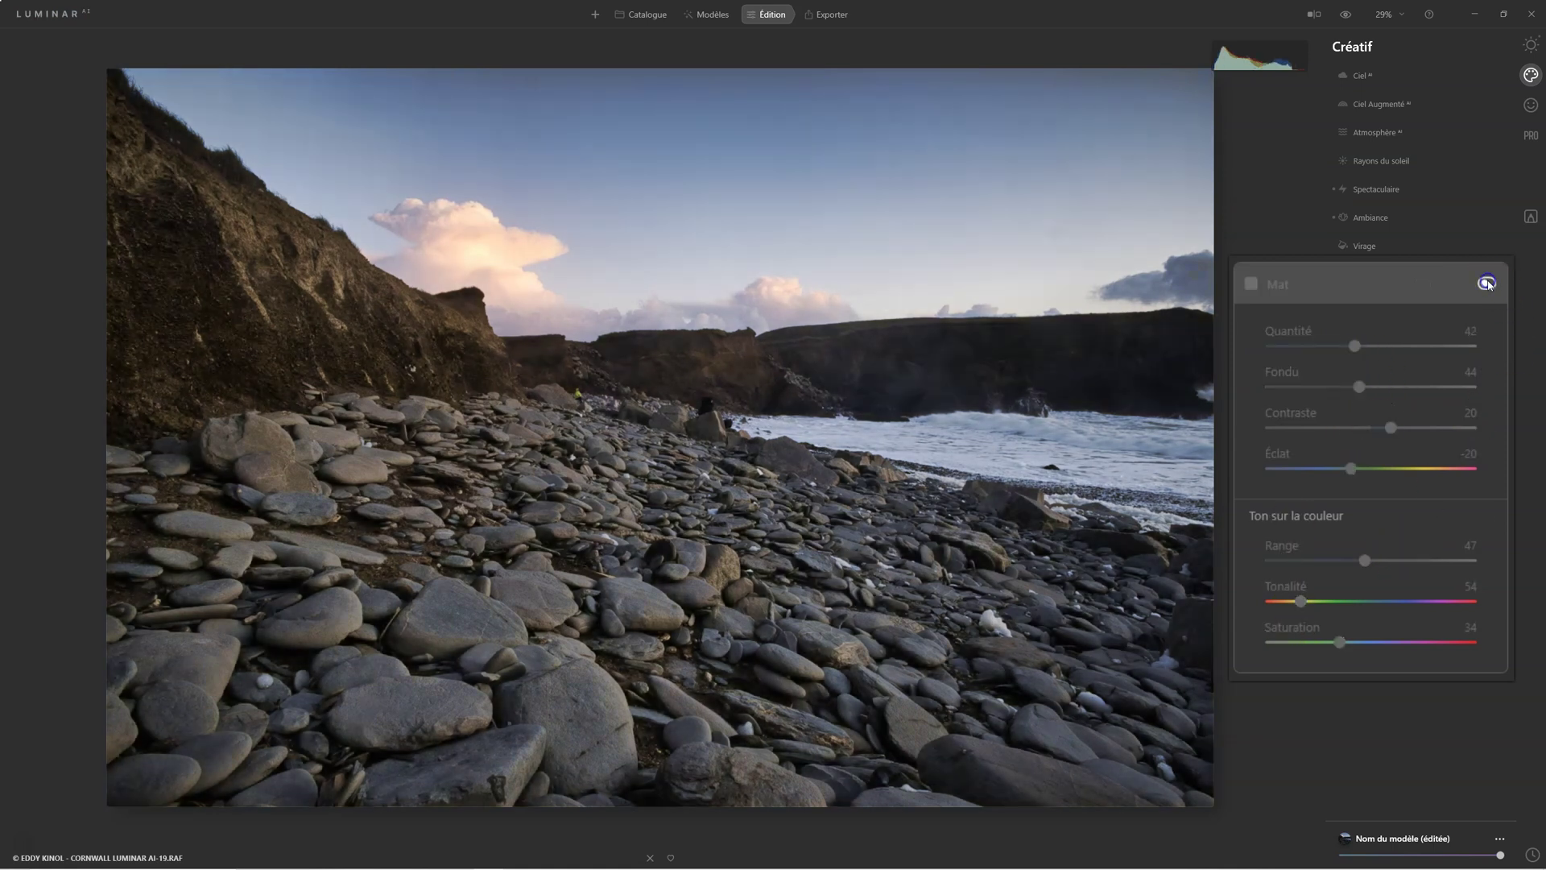
pyautogui.click(1488, 283)
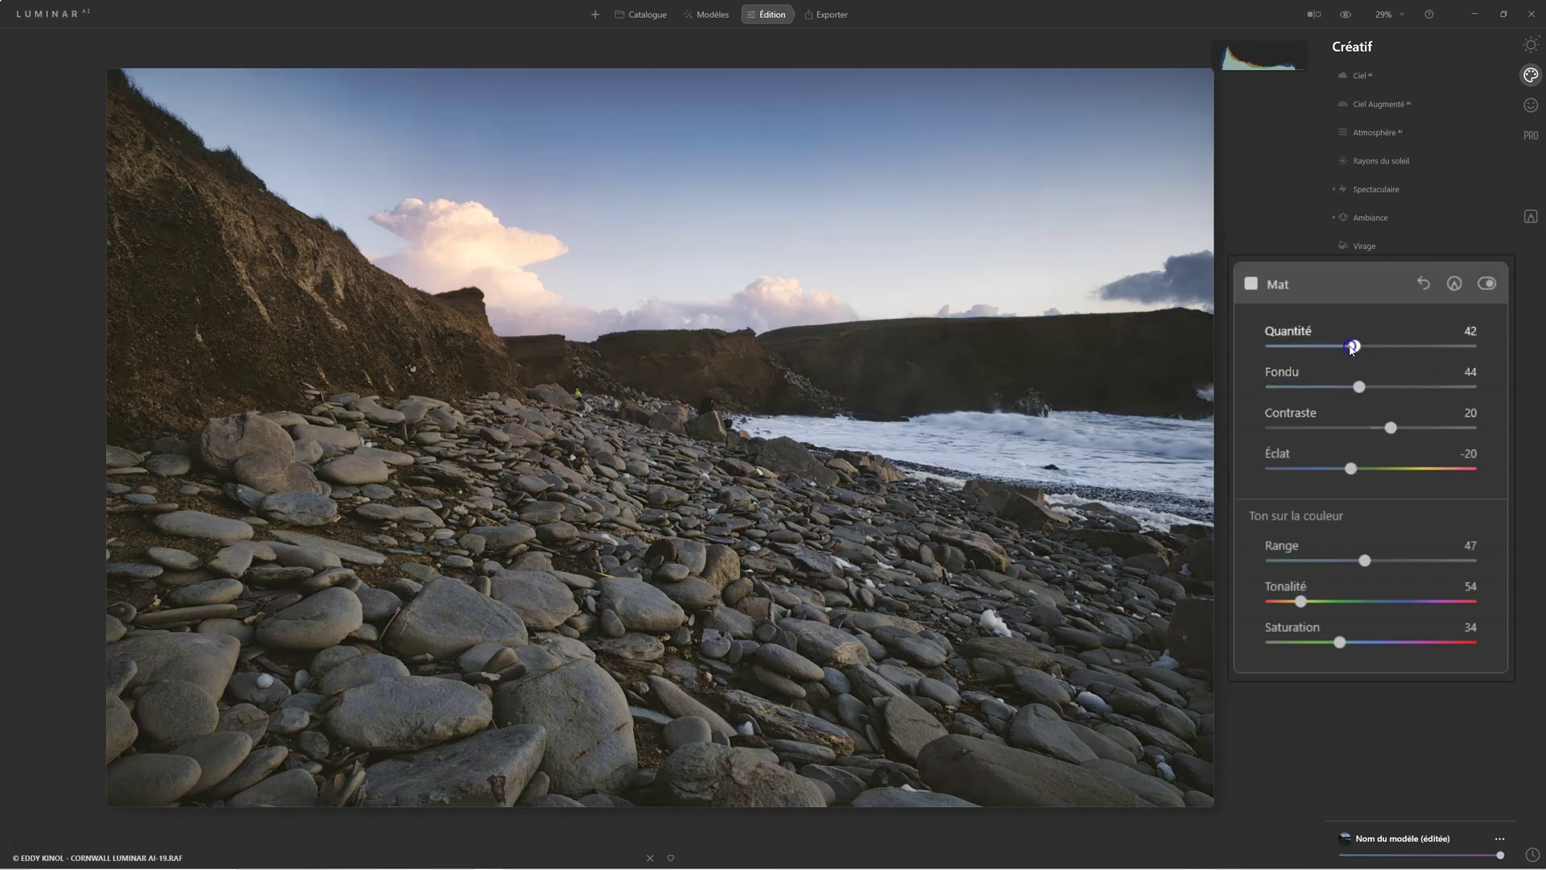
# Reduce the Mat Quantité to 26, compare the photo with and without the effect, and set Tonalité to 252
pyautogui.moveTo(1309, 350)
pyautogui.mouseDown()
pyautogui.moveTo(1245, 346)
pyautogui.moveTo(1331, 342)
pyautogui.mouseUp()
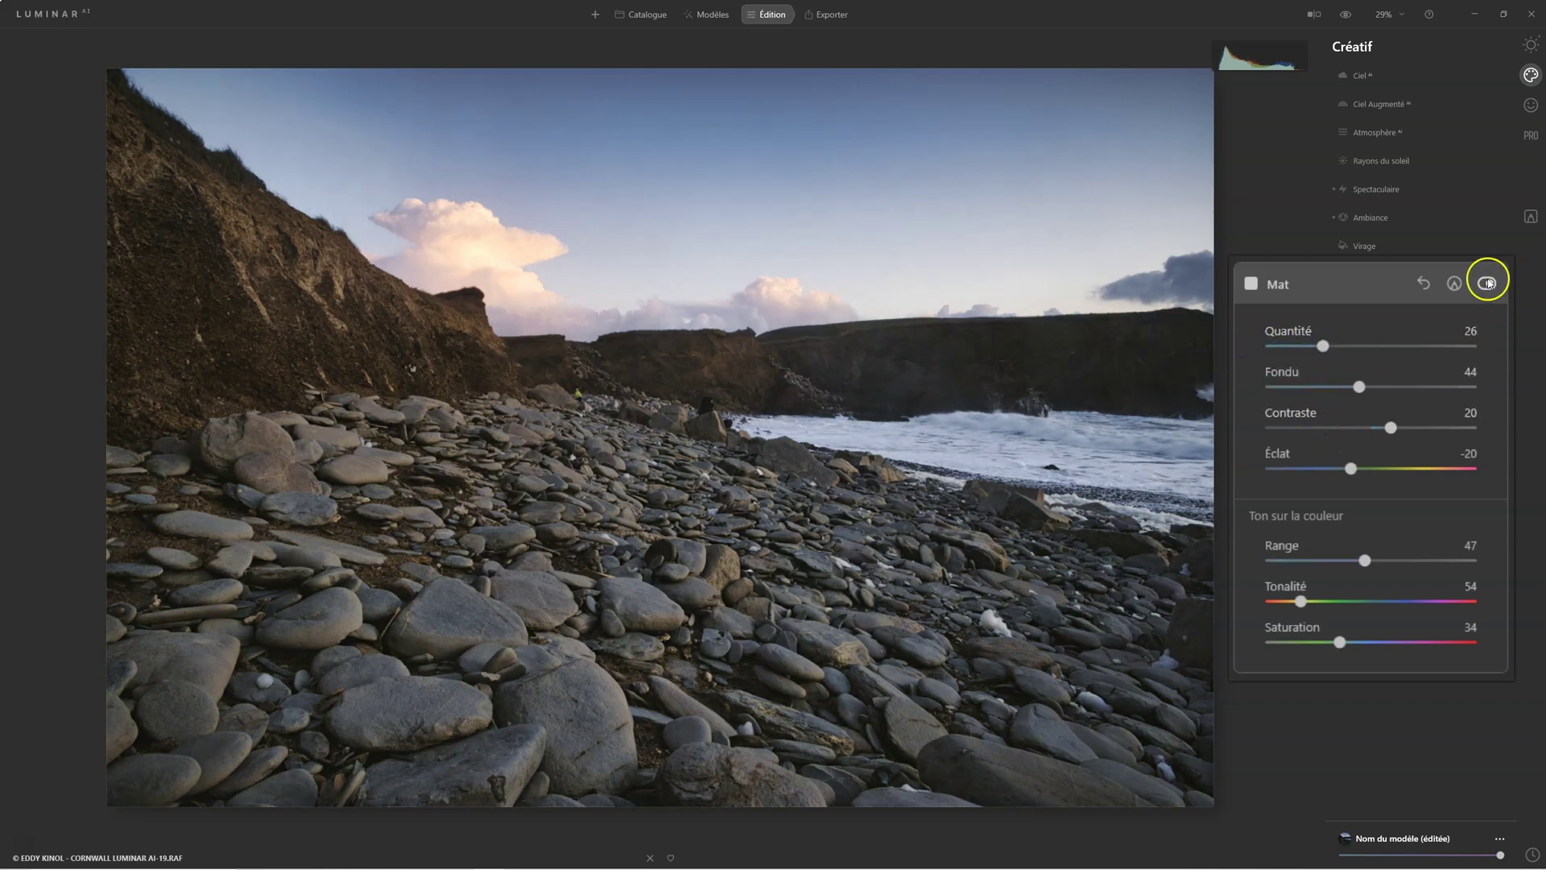
pyautogui.click(1487, 284)
pyautogui.click(1487, 284)
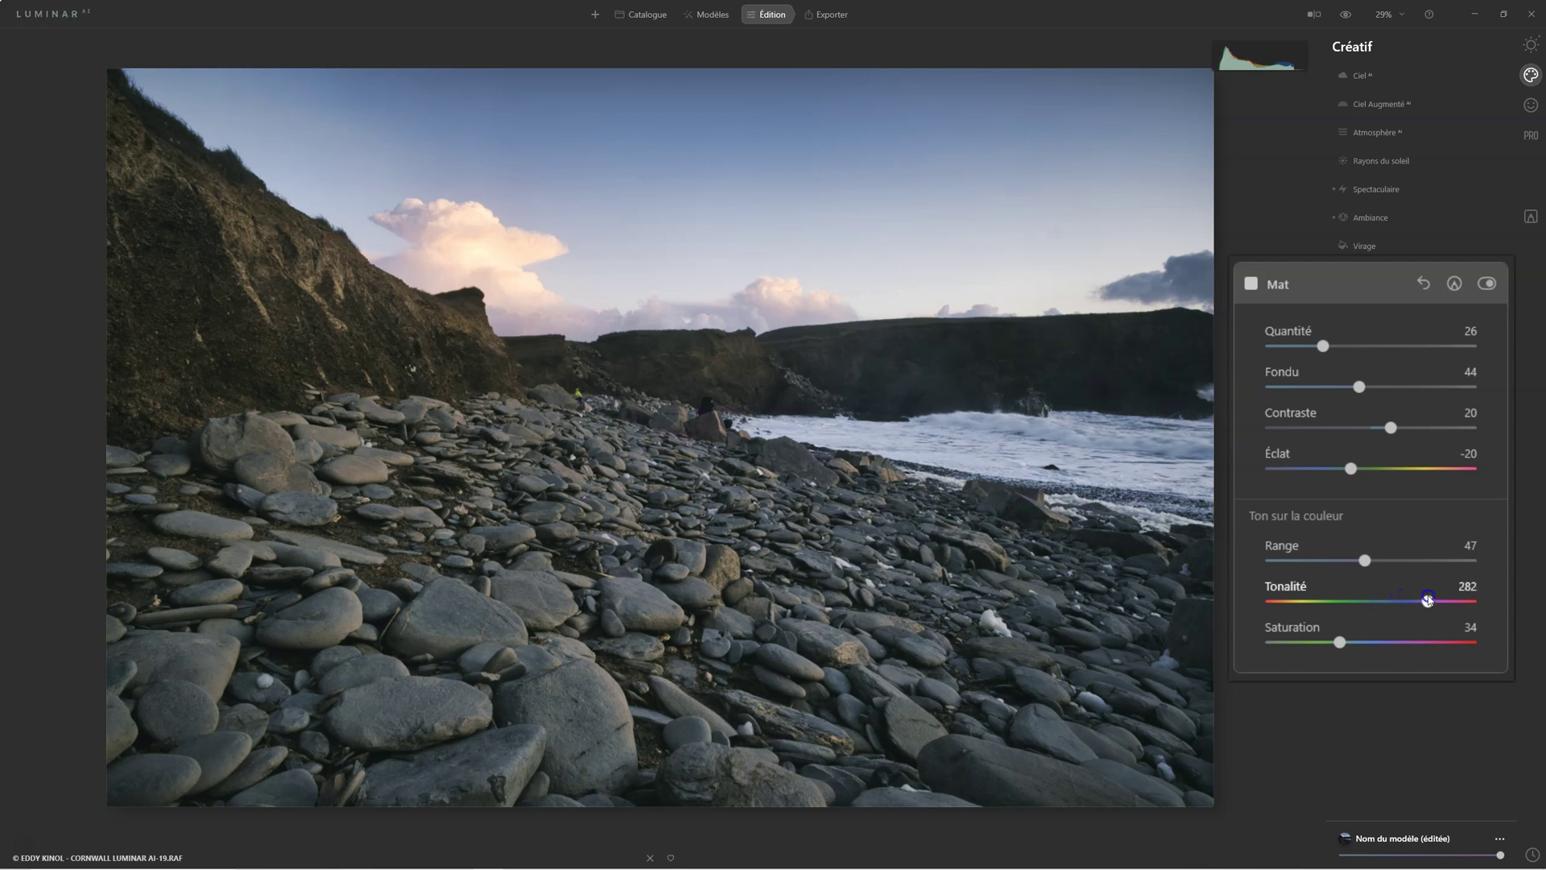
pyautogui.click(1357, 609)
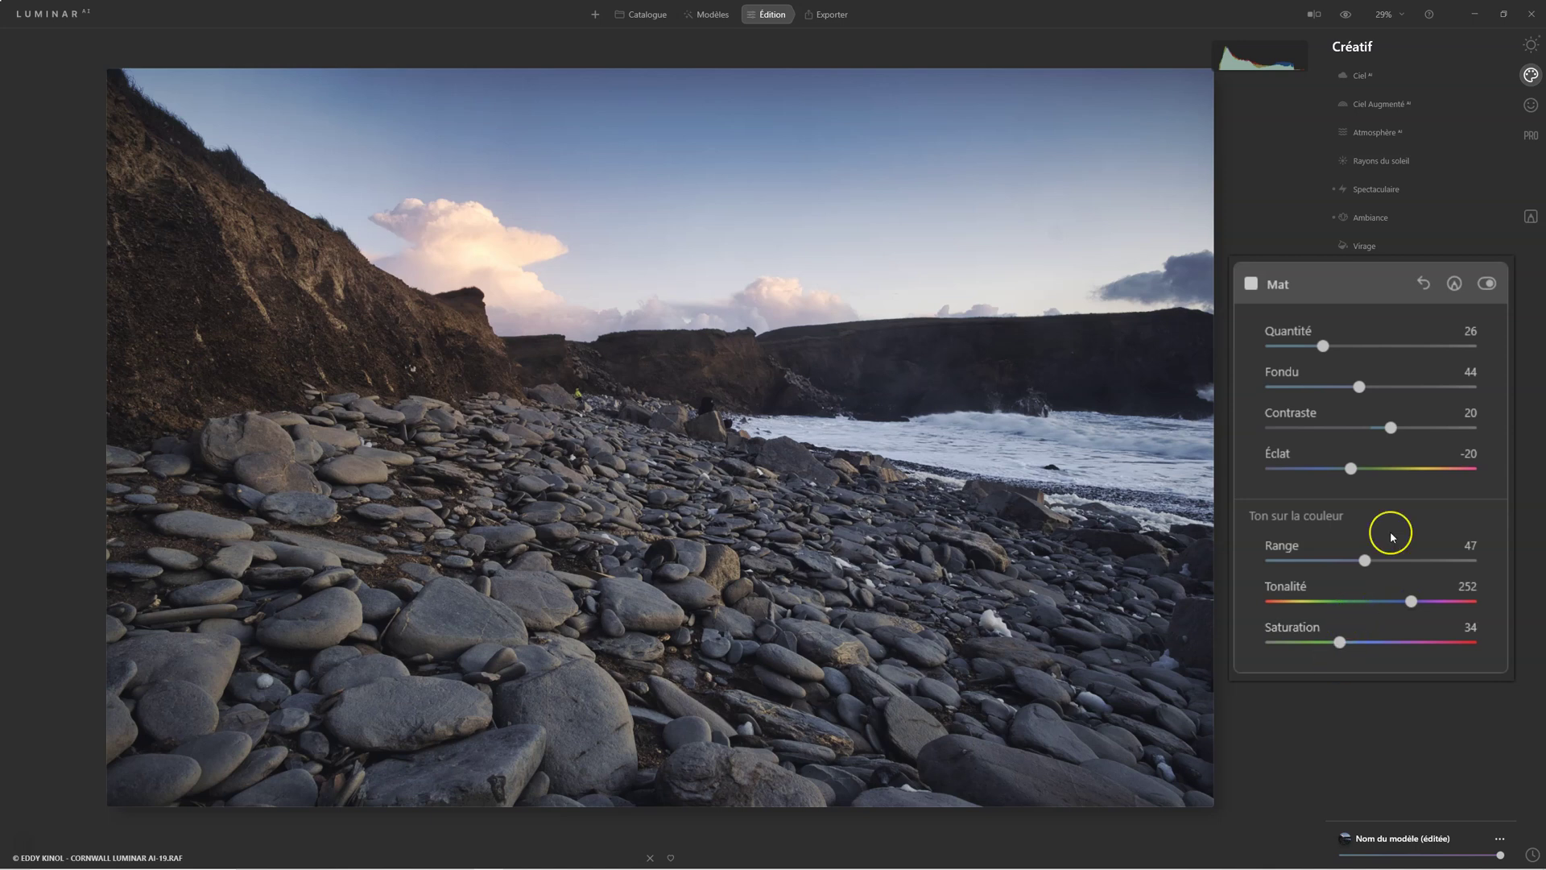
# Open the Mystique effect with its Colorize settings shown, and set Quantité to 53
pyautogui.click(1390, 553)
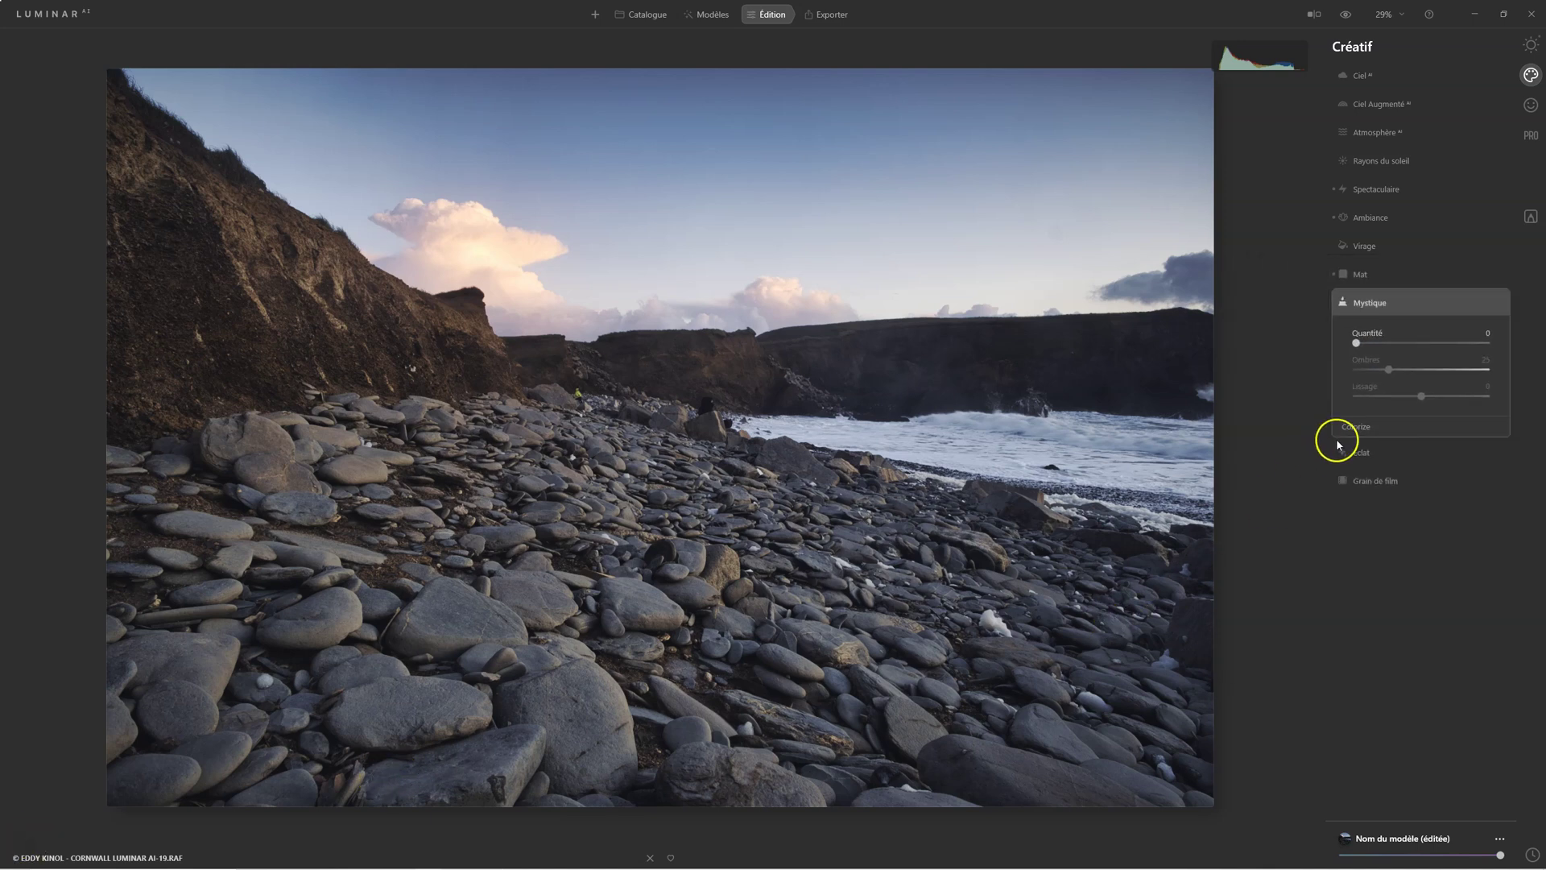
pyautogui.click(1357, 427)
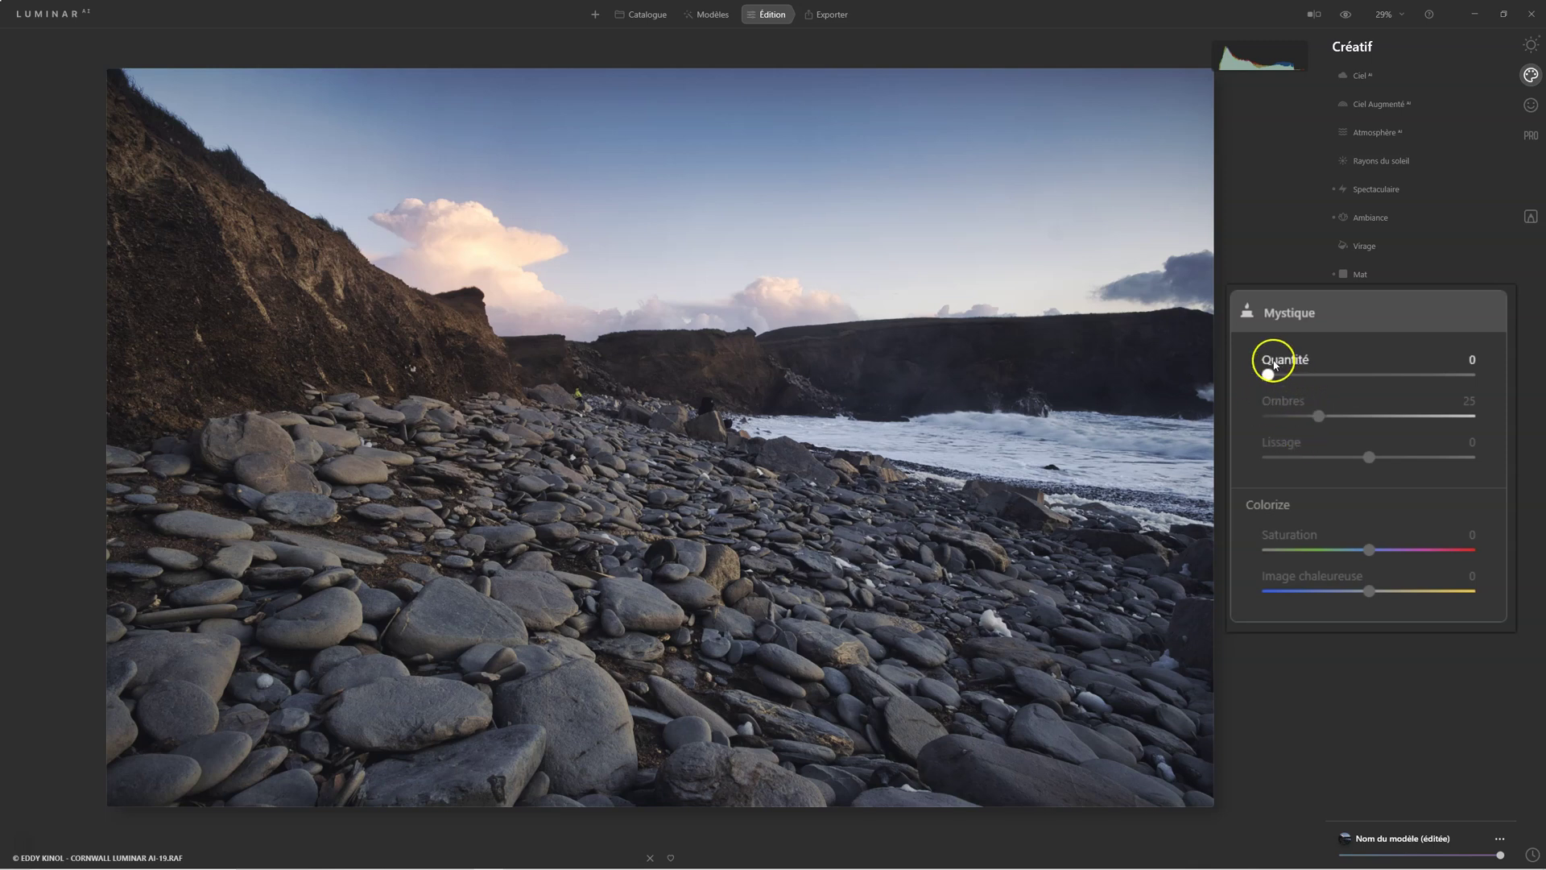
pyautogui.moveTo(1269, 376); pyautogui.dragTo(1381, 380)
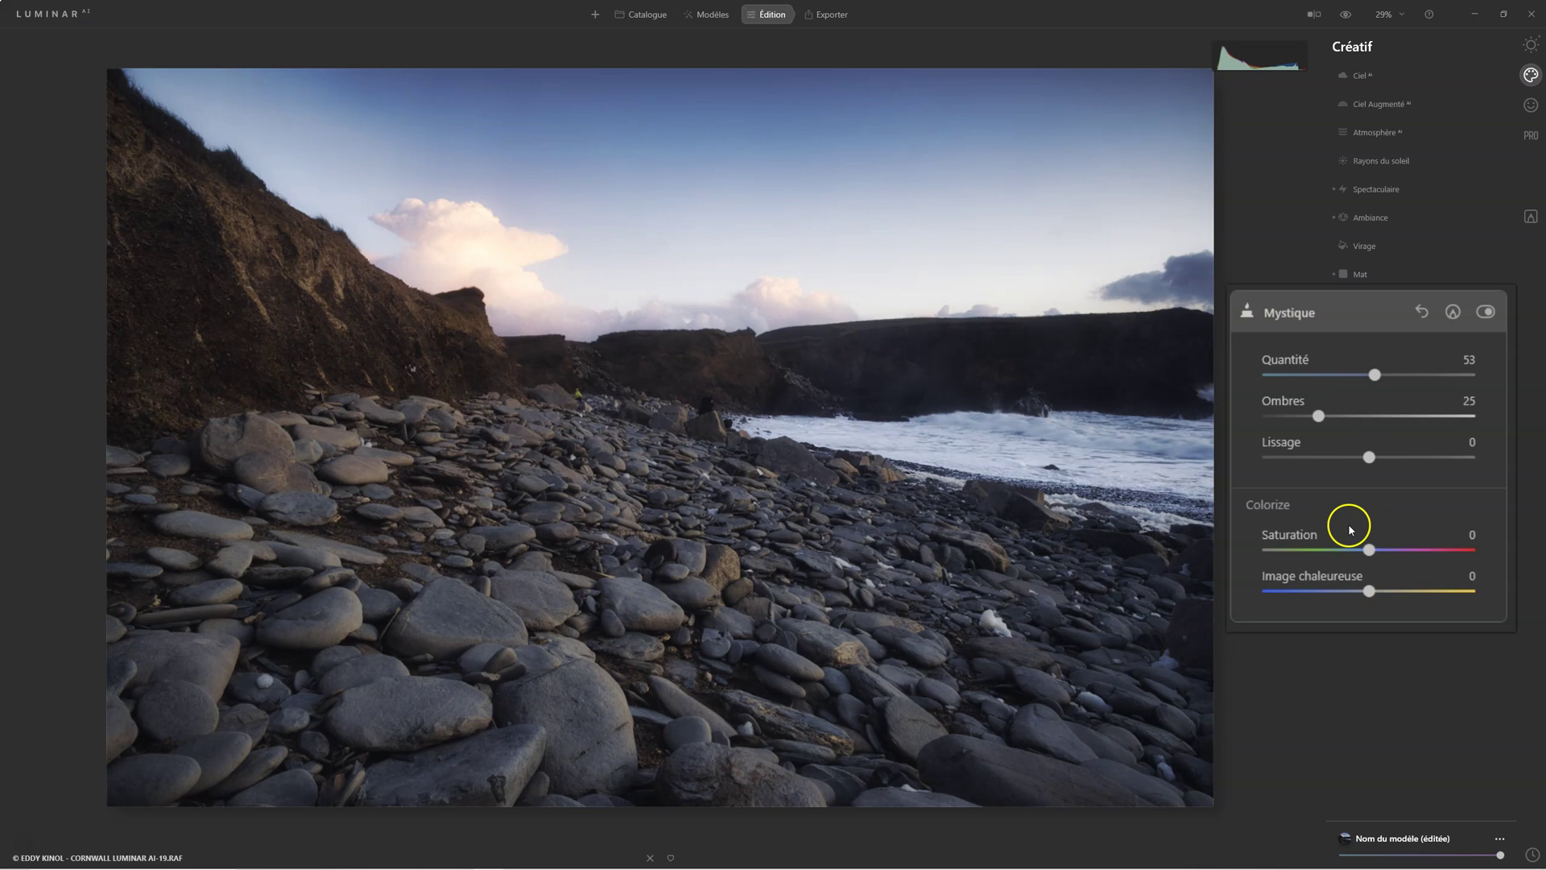
pyautogui.moveTo(1375, 375)
pyautogui.mouseDown()
pyautogui.moveTo(1294, 375)
pyautogui.moveTo(1375, 376)
pyautogui.mouseUp()
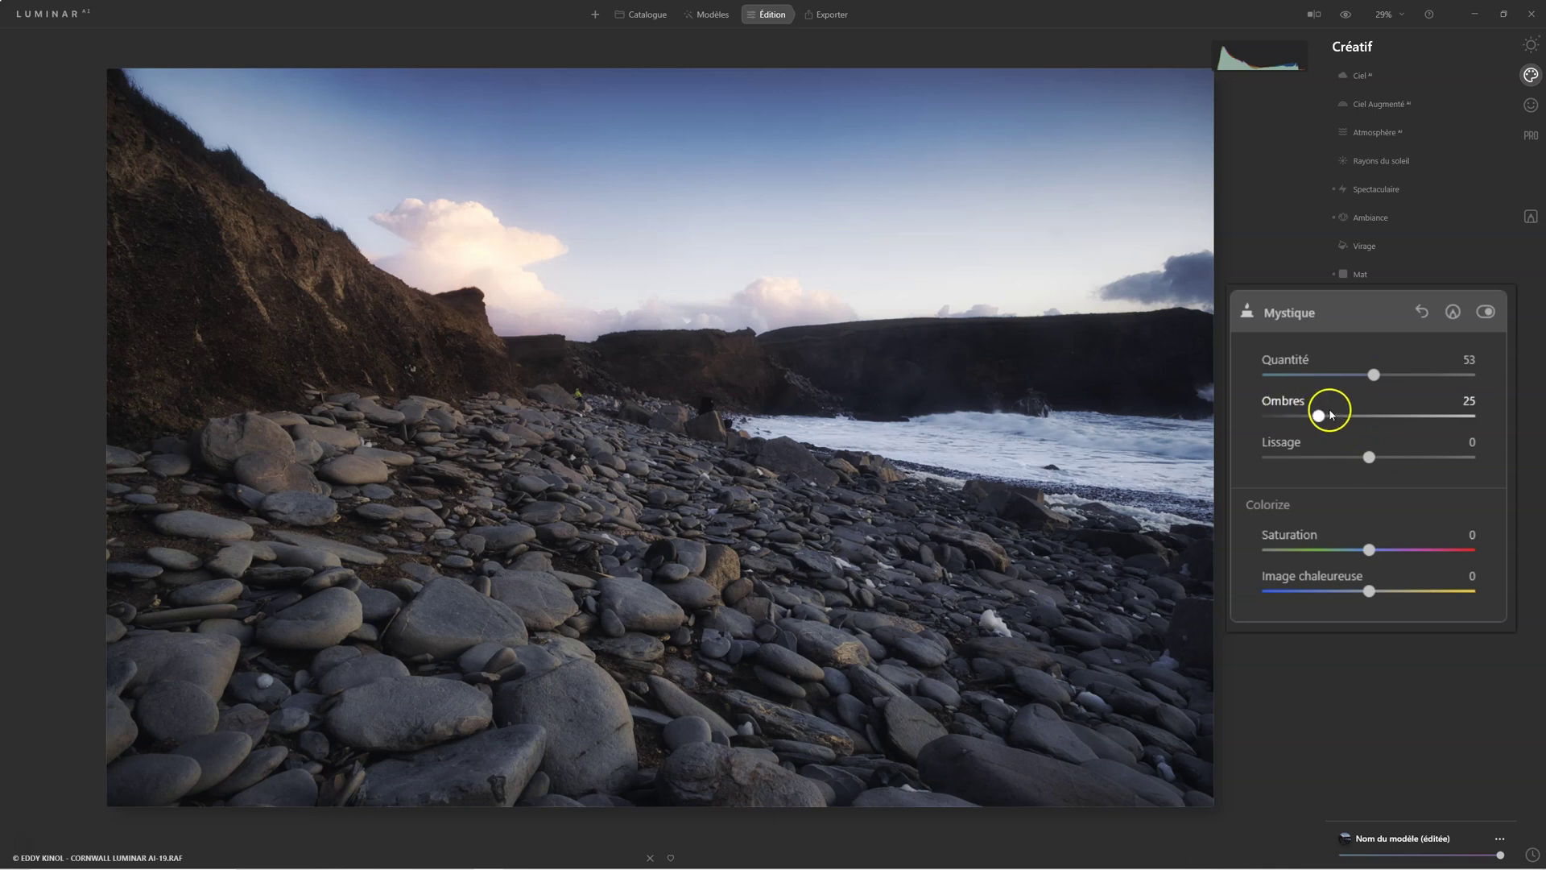
# Adjust Mystique to Lissage -31, Saturation 44, Image chaleureuse -33 and Quantité 51
pyautogui.moveTo(1370, 457); pyautogui.dragTo(1340, 473)
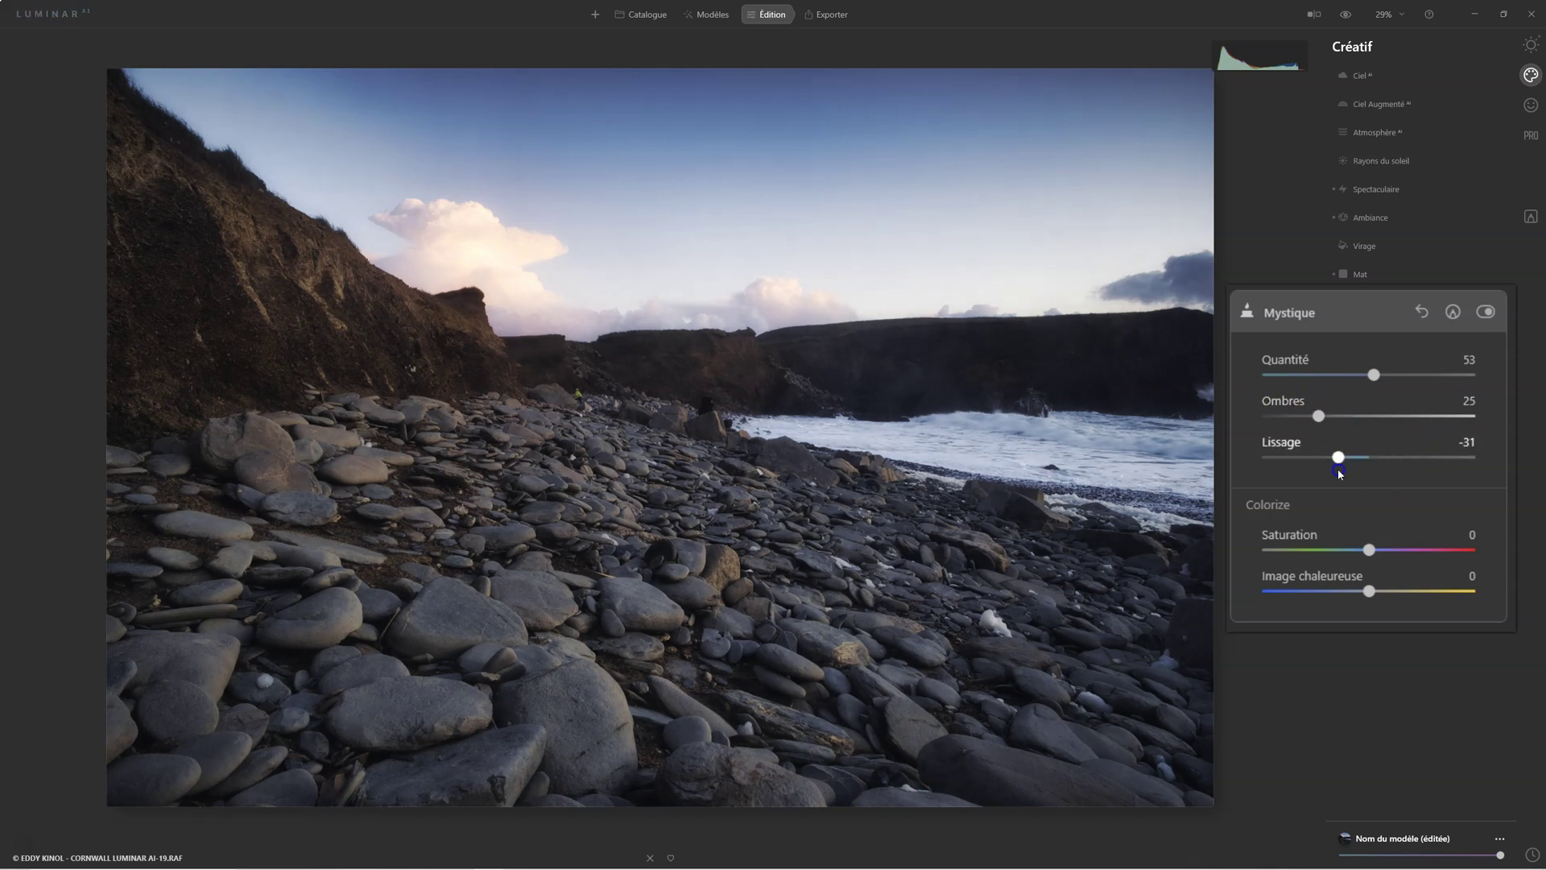
pyautogui.click(1368, 549)
pyautogui.moveTo(1302, 548); pyautogui.dragTo(1336, 592)
pyautogui.moveTo(1373, 374)
pyautogui.mouseDown()
pyautogui.moveTo(1251, 382)
pyautogui.moveTo(1415, 373)
pyautogui.moveTo(1290, 375)
pyautogui.moveTo(1370, 373)
pyautogui.mouseUp()
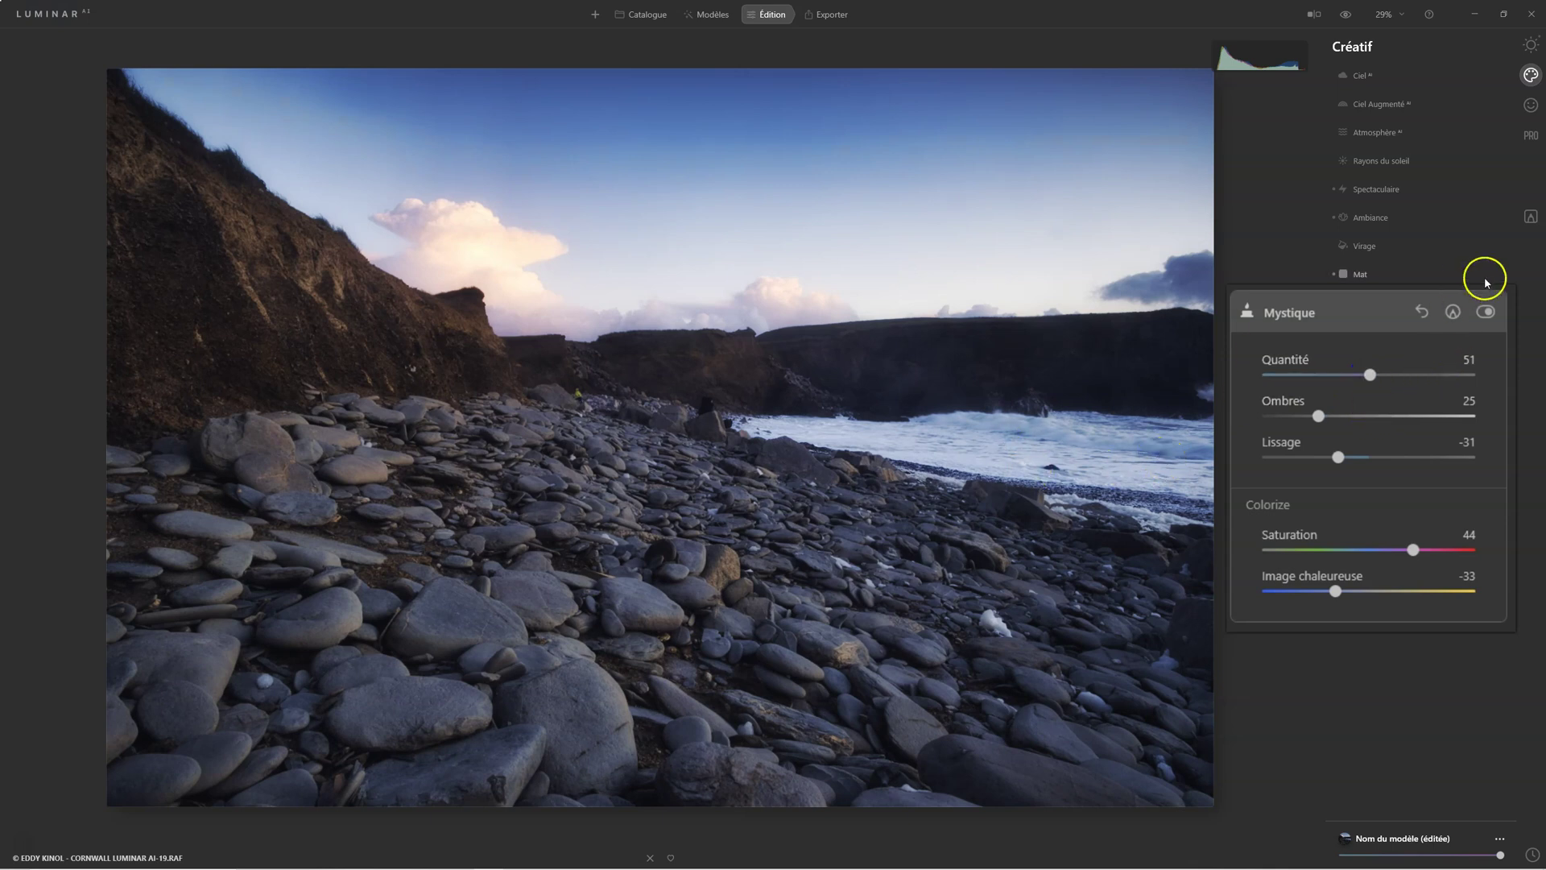
# Compare the photo with and without Mystique, and lower its Lissage to -73 and Ombres to 16
pyautogui.click(1487, 311)
pyautogui.click(1486, 312)
pyautogui.click(1486, 313)
pyautogui.click(1339, 456)
pyautogui.moveTo(1321, 458); pyautogui.dragTo(1296, 458)
pyautogui.click(1321, 416)
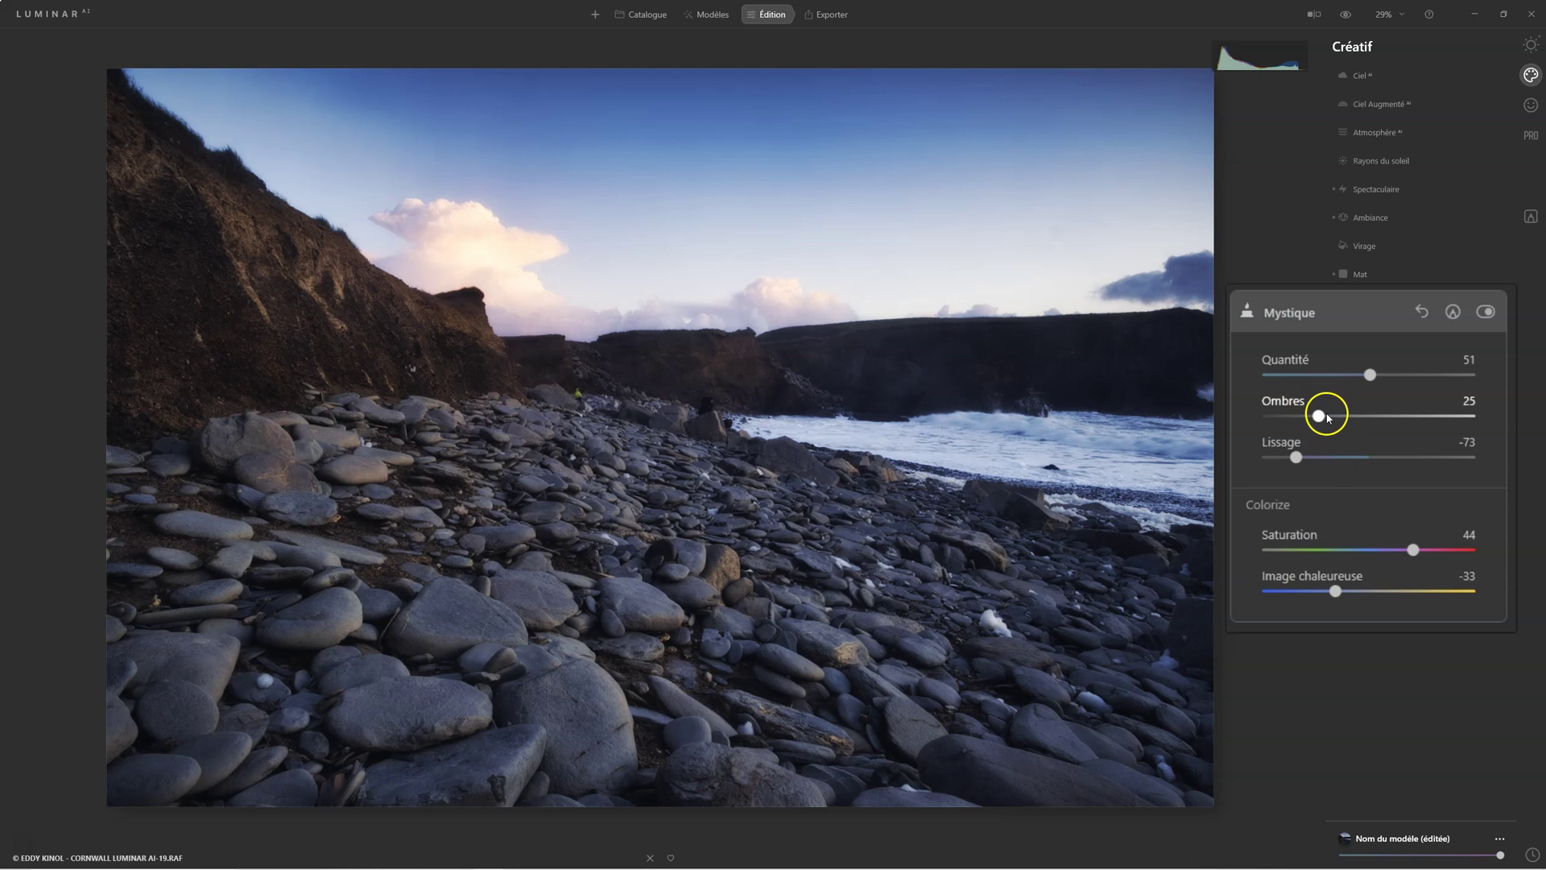
pyautogui.moveTo(1333, 414); pyautogui.dragTo(1301, 416)
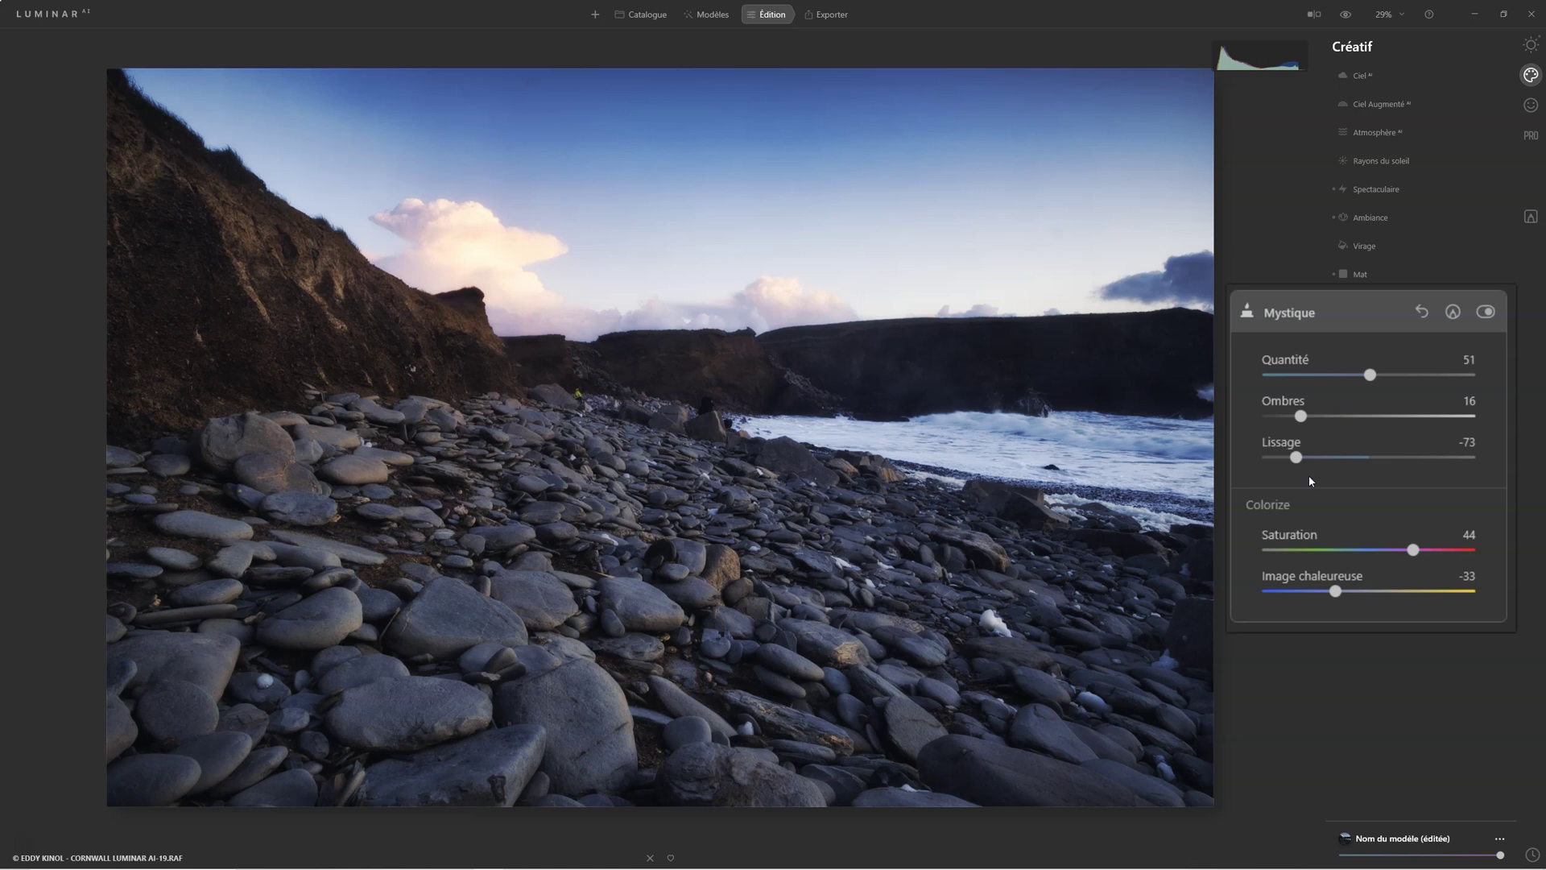
# Compare the photo with and without Mystique, and set its Quantité to 49
pyautogui.click(1479, 315)
pyautogui.click(1483, 313)
pyautogui.moveTo(1370, 373)
pyautogui.mouseDown()
pyautogui.moveTo(1267, 375)
pyautogui.moveTo(1400, 373)
pyautogui.mouseUp()
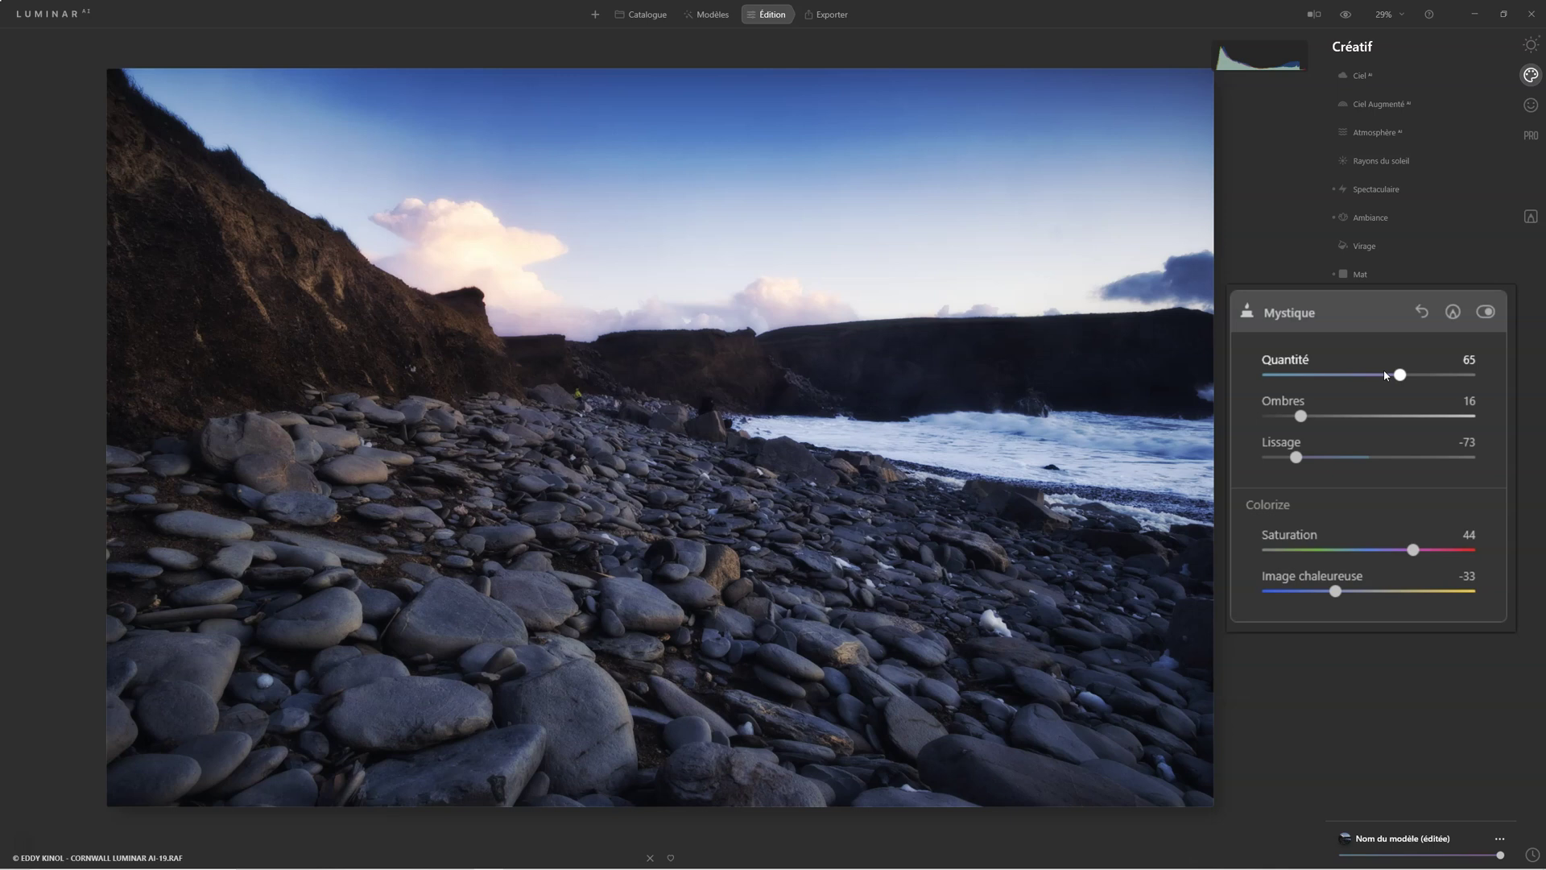
pyautogui.moveTo(1384, 373)
pyautogui.mouseDown()
pyautogui.moveTo(1281, 355)
pyautogui.moveTo(1436, 373)
pyautogui.moveTo(1239, 376)
pyautogui.moveTo(1366, 376)
pyautogui.mouseUp()
pyautogui.moveTo(1366, 375)
pyautogui.mouseDown()
pyautogui.moveTo(1229, 369)
pyautogui.moveTo(1336, 369)
pyautogui.mouseUp()
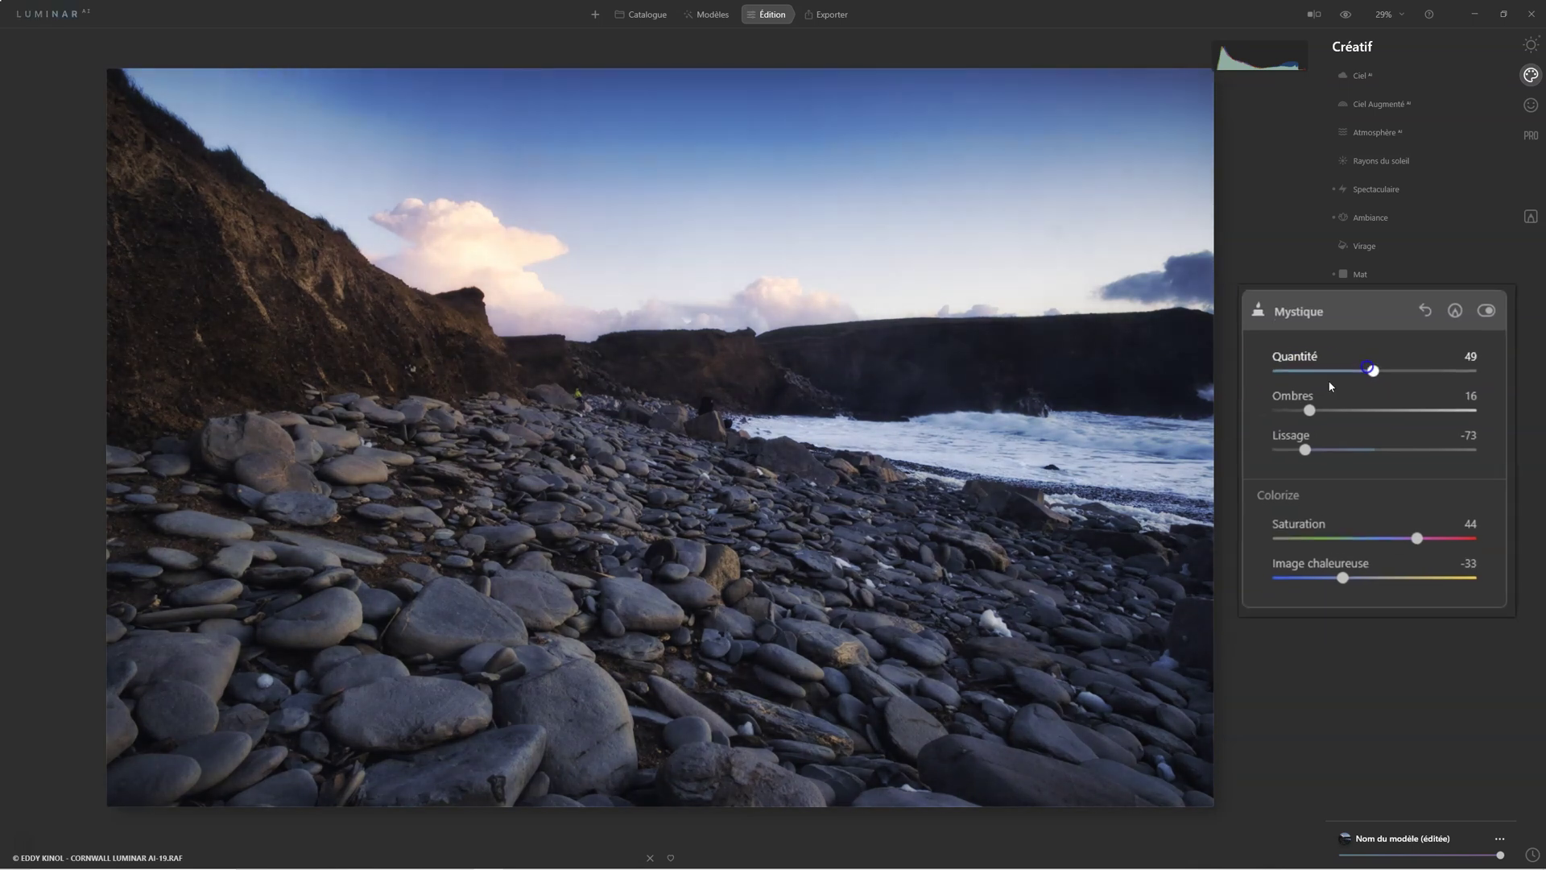
# Paint a Mystique mask over the sea with the brush Rayon reduced to 28, and set Quantité to 100
pyautogui.click(1468, 301)
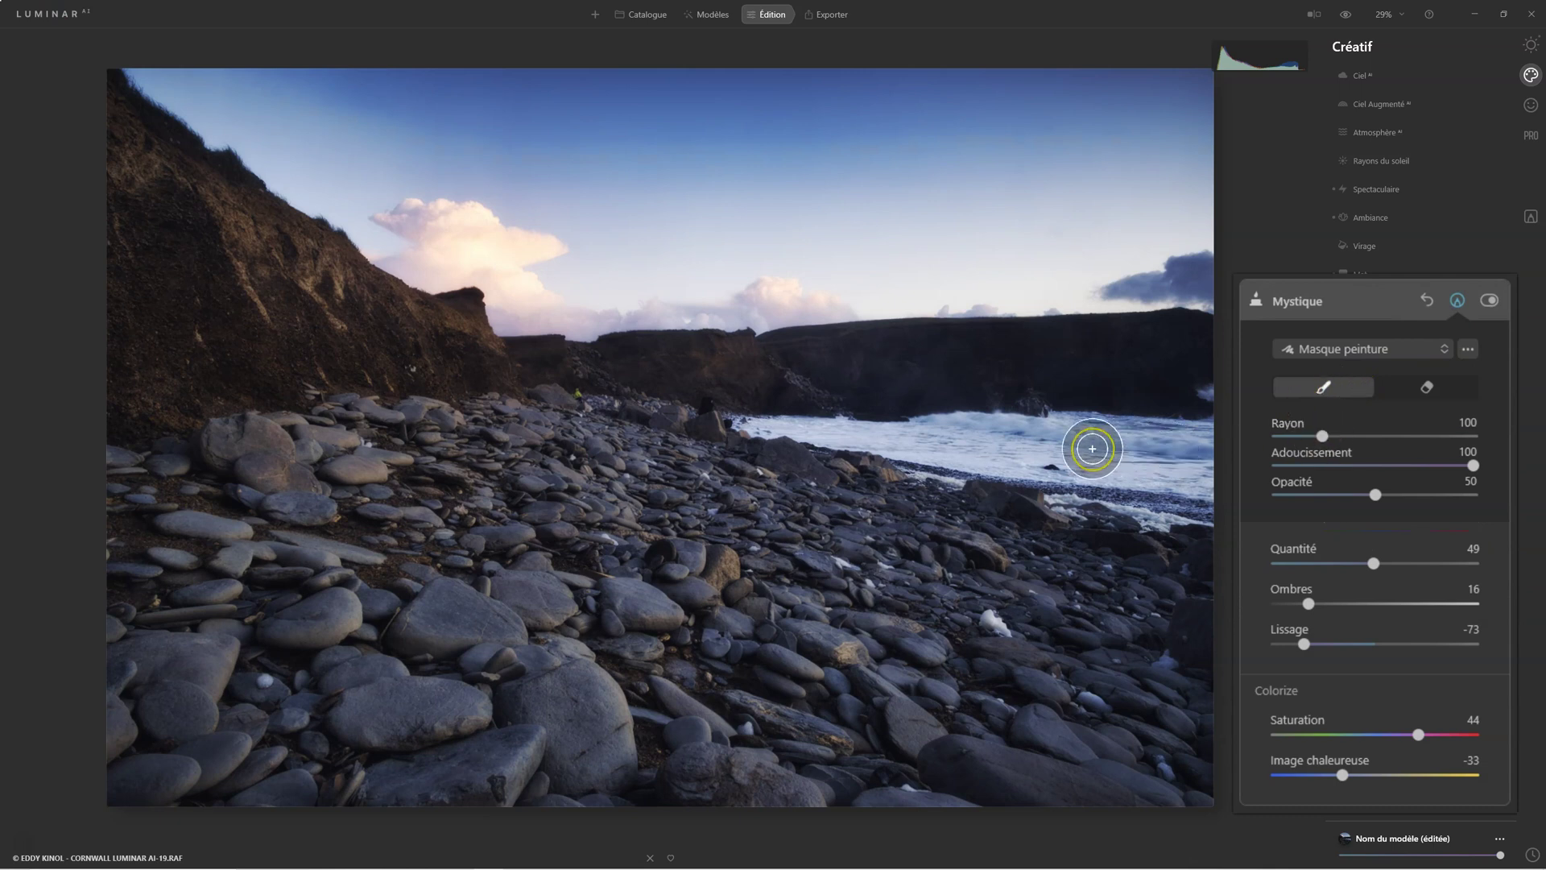
pyautogui.moveTo(1125, 451)
pyautogui.mouseDown()
pyautogui.moveTo(1168, 452)
pyautogui.moveTo(991, 434)
pyautogui.moveTo(893, 444)
pyautogui.moveTo(1187, 461)
pyautogui.moveTo(1164, 435)
pyautogui.moveTo(1184, 472)
pyautogui.mouseUp()
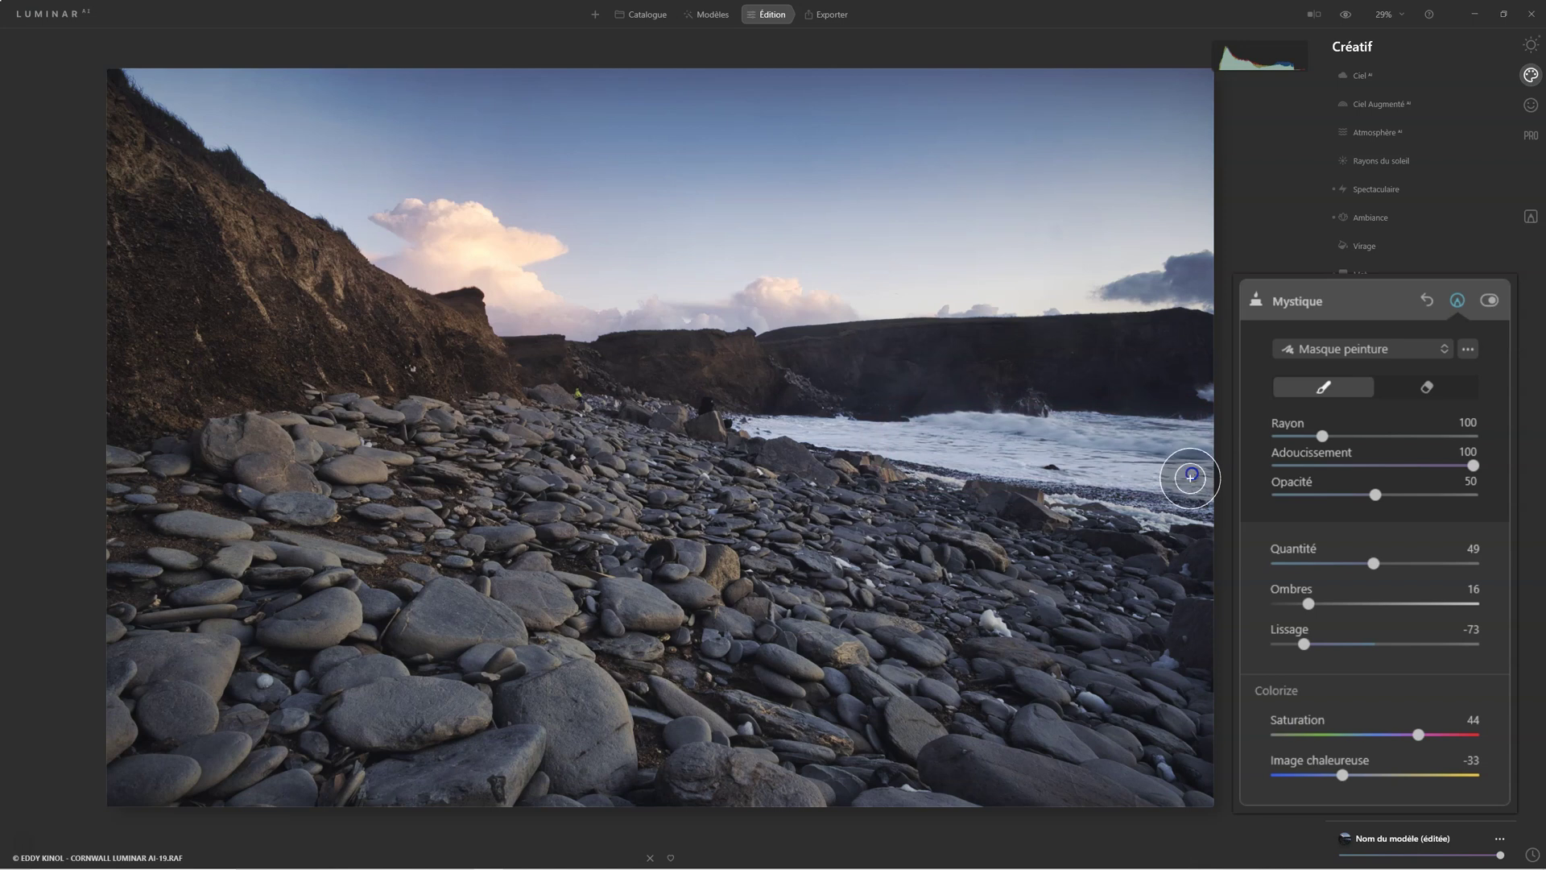
pyautogui.moveTo(890, 439); pyautogui.dragTo(886, 435)
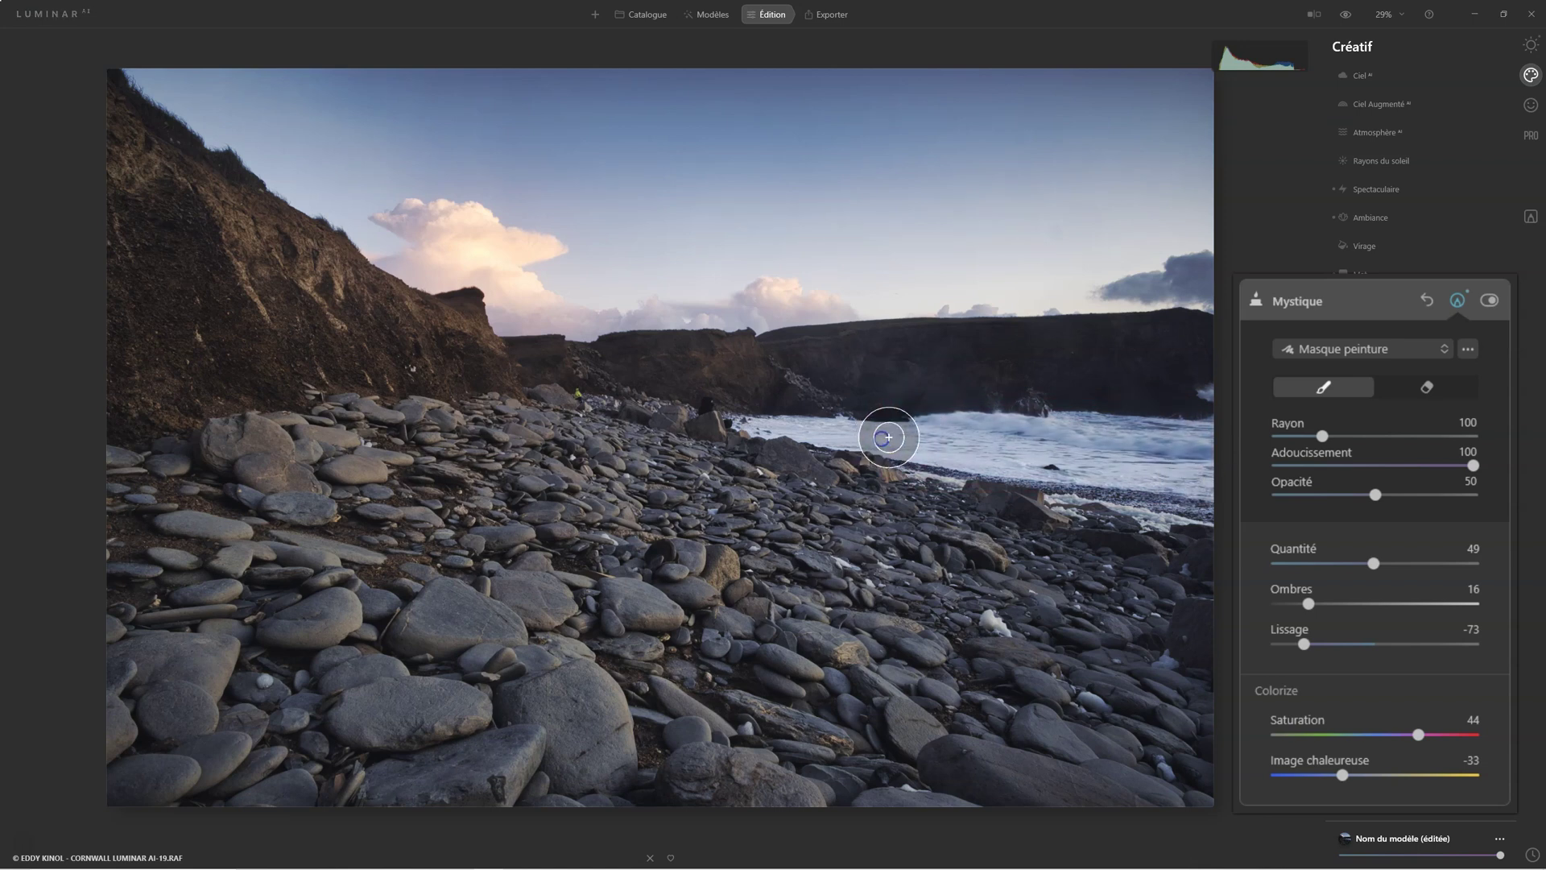
pyautogui.scroll(-4, 892, 423)
pyautogui.scroll(-2, 773, 426)
pyautogui.moveTo(773, 426)
pyautogui.mouseDown()
pyautogui.moveTo(904, 442)
pyautogui.moveTo(742, 424)
pyautogui.moveTo(1133, 463)
pyautogui.moveTo(1208, 477)
pyautogui.moveTo(1205, 498)
pyautogui.mouseUp()
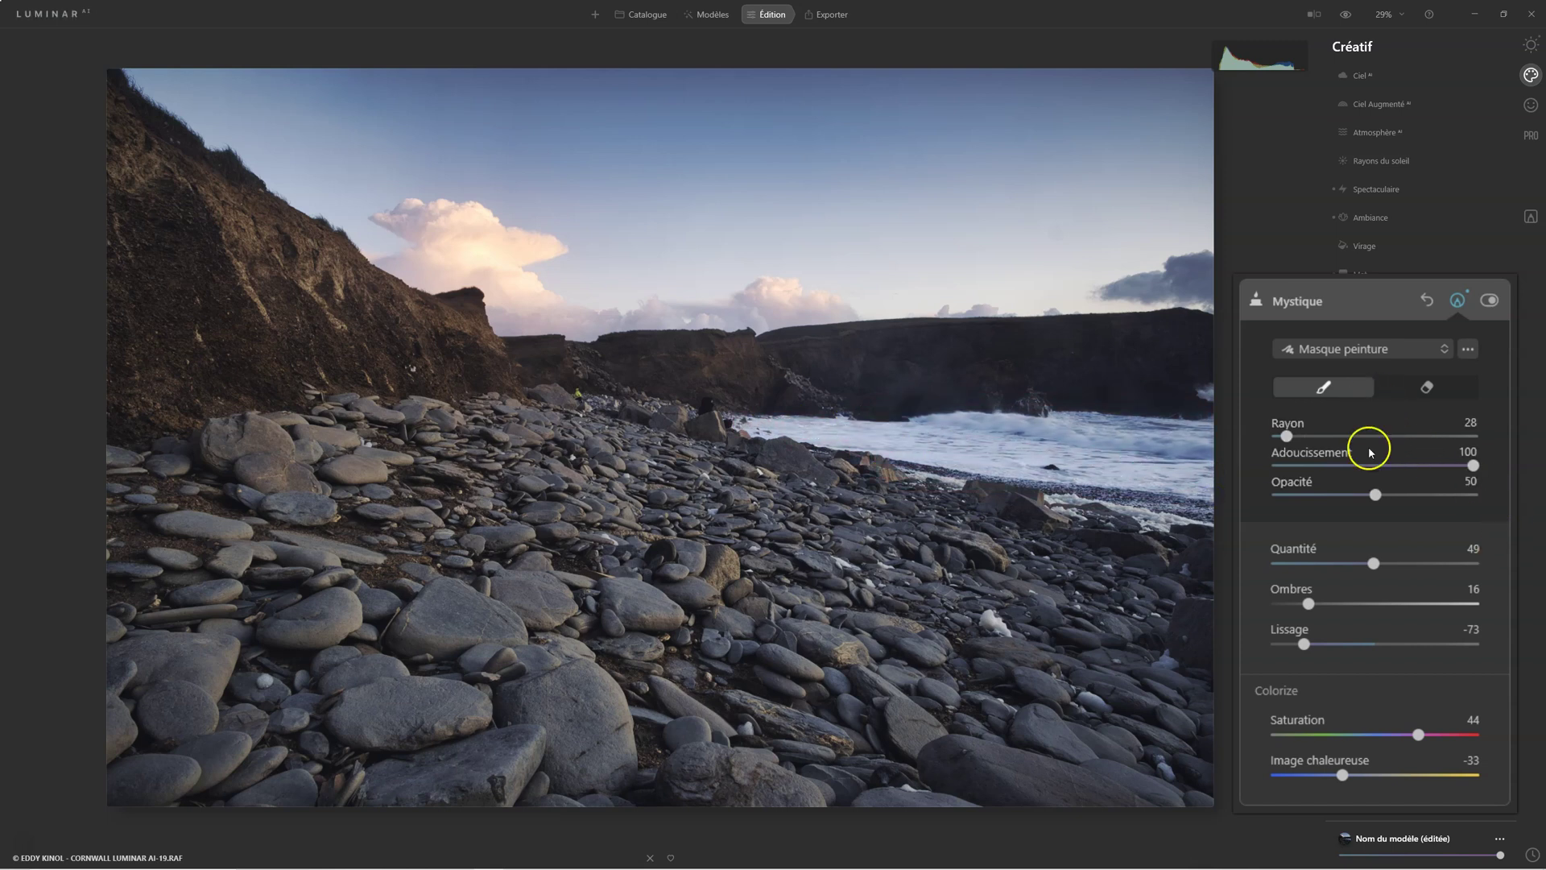
pyautogui.moveTo(1374, 565); pyautogui.dragTo(1498, 573)
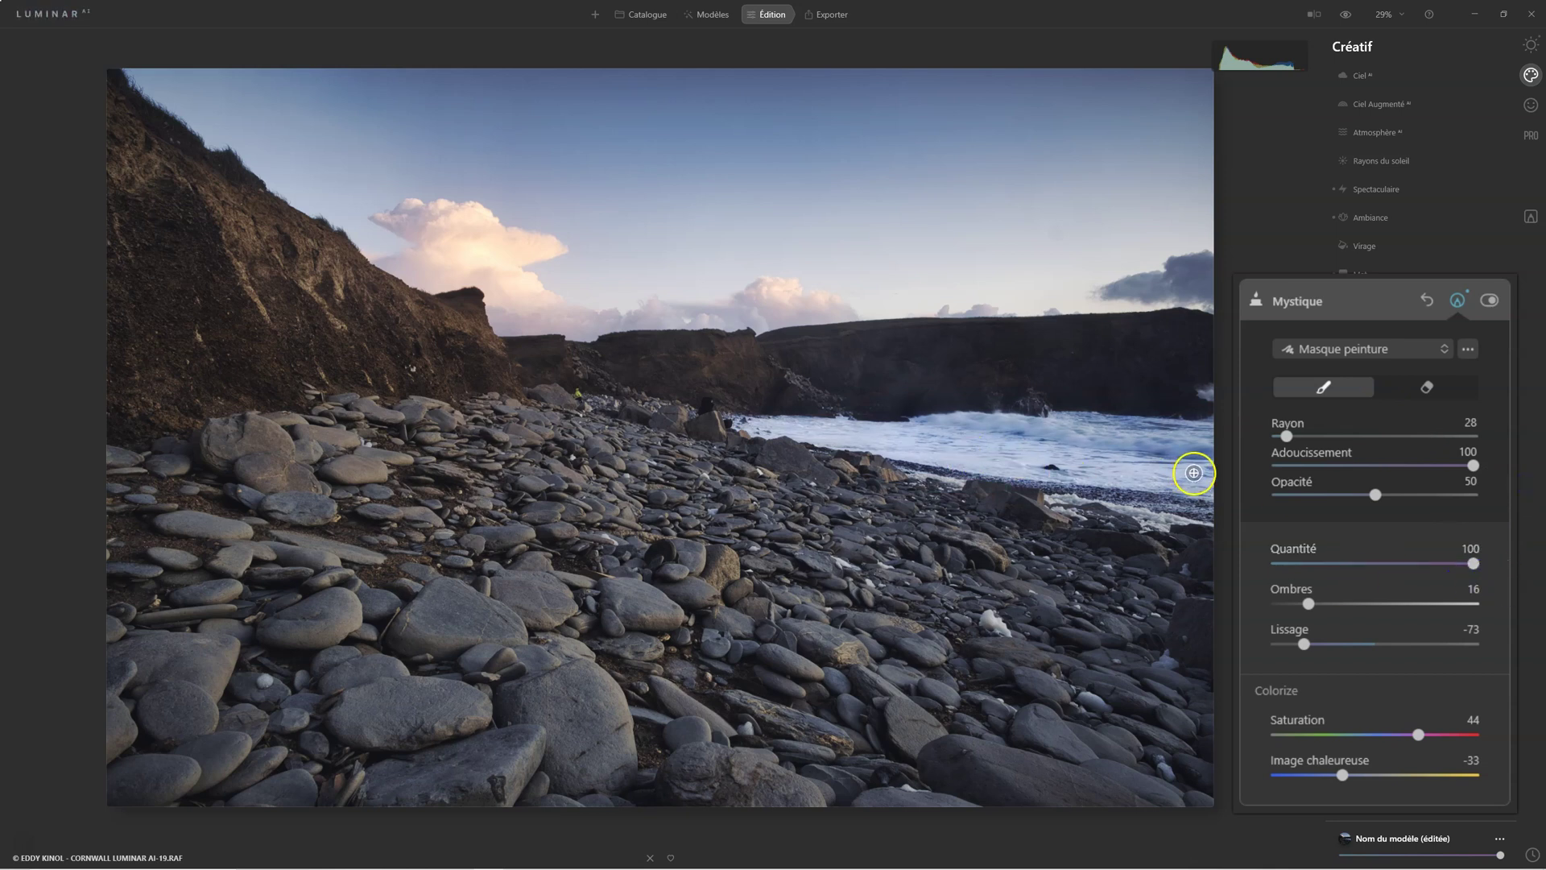
# Enlarge the mask brush Rayon to 112 and paint the Mystique mask across the whole sky
pyautogui.scroll(2, 567, 264)
pyautogui.scroll(6, 493, 242)
pyautogui.moveTo(449, 228)
pyautogui.mouseDown()
pyautogui.moveTo(538, 245)
pyautogui.moveTo(410, 215)
pyautogui.moveTo(614, 298)
pyautogui.moveTo(818, 296)
pyautogui.moveTo(797, 300)
pyautogui.mouseUp()
pyautogui.moveTo(1135, 269)
pyautogui.mouseDown()
pyautogui.moveTo(1230, 267)
pyautogui.moveTo(1021, 301)
pyautogui.moveTo(730, 298)
pyautogui.mouseUp()
pyautogui.moveTo(466, 245)
pyautogui.mouseDown()
pyautogui.moveTo(942, 246)
pyautogui.moveTo(749, 243)
pyautogui.moveTo(1134, 150)
pyautogui.moveTo(880, 130)
pyautogui.moveTo(1058, 114)
pyautogui.moveTo(693, 124)
pyautogui.moveTo(376, 99)
pyautogui.moveTo(600, 227)
pyautogui.moveTo(470, 181)
pyautogui.moveTo(1085, 179)
pyautogui.moveTo(1213, 217)
pyautogui.moveTo(1201, 241)
pyautogui.moveTo(1111, 97)
pyautogui.moveTo(1191, 107)
pyautogui.mouseUp()
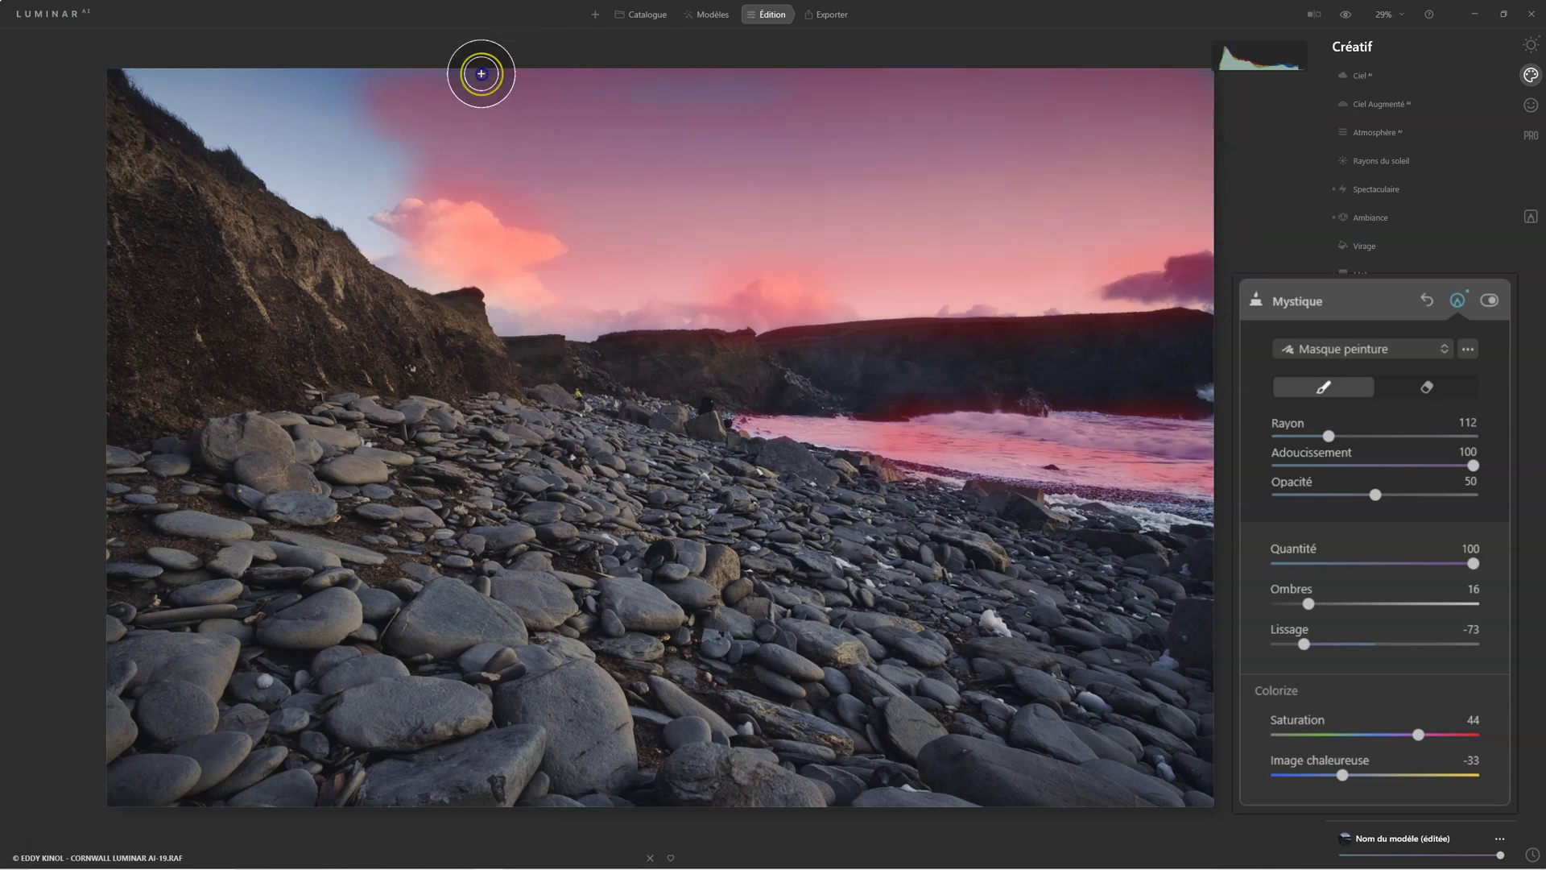
pyautogui.moveTo(155, 56)
pyautogui.mouseDown()
pyautogui.moveTo(286, 131)
pyautogui.moveTo(458, 188)
pyautogui.moveTo(352, 174)
pyautogui.moveTo(170, 93)
pyautogui.moveTo(347, 190)
pyautogui.moveTo(418, 202)
pyautogui.moveTo(326, 113)
pyautogui.moveTo(452, 208)
pyautogui.moveTo(309, 173)
pyautogui.moveTo(389, 223)
pyautogui.moveTo(460, 236)
pyautogui.moveTo(388, 238)
pyautogui.moveTo(518, 268)
pyautogui.moveTo(497, 290)
pyautogui.moveTo(615, 304)
pyautogui.mouseUp()
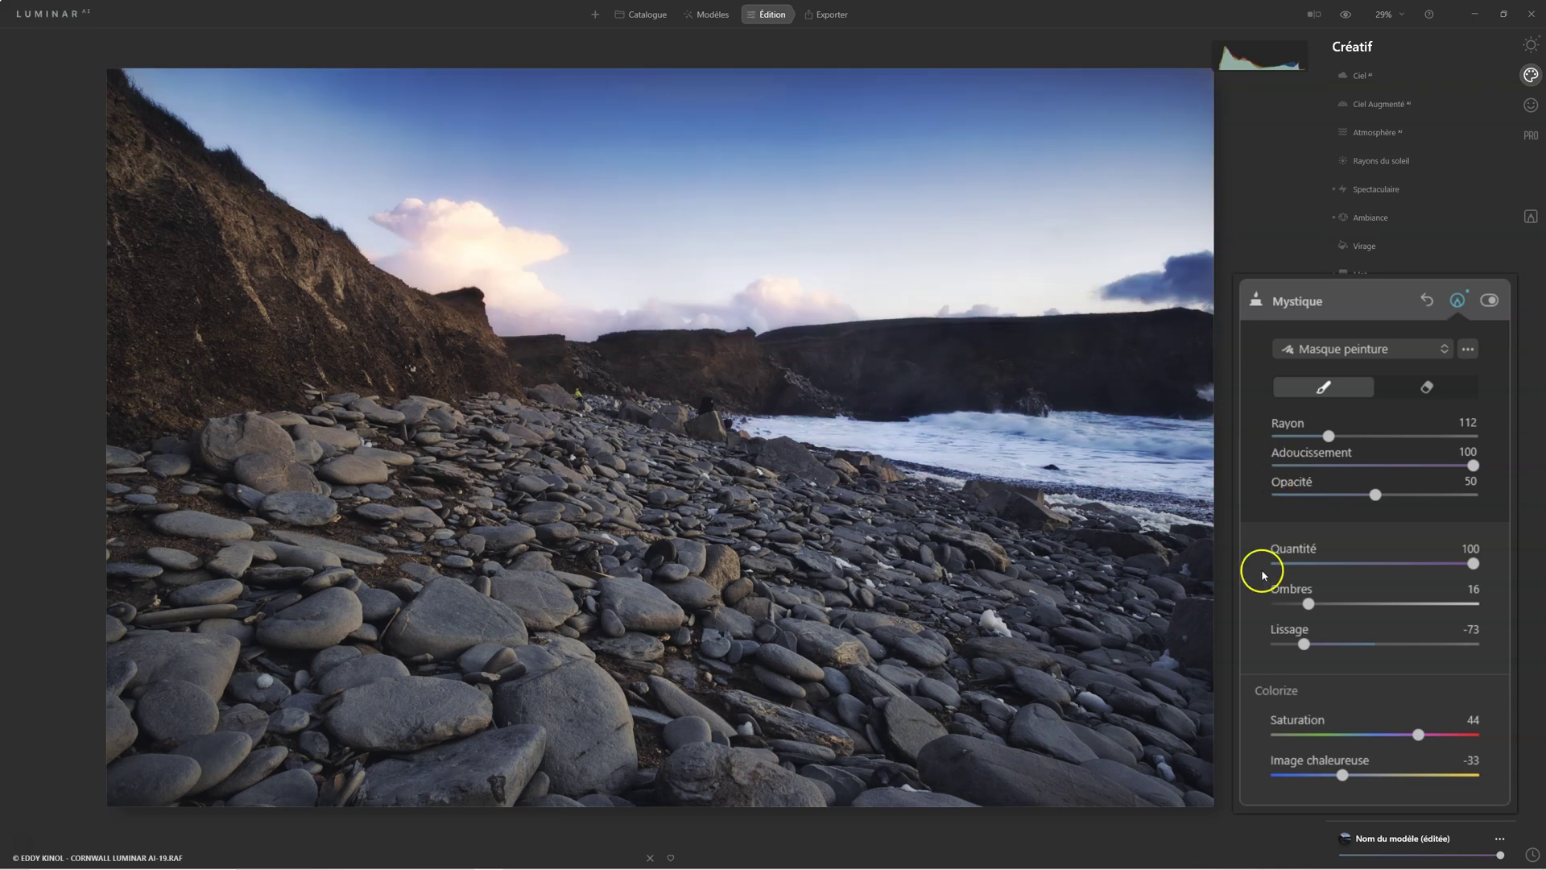
# Reset Mystique with its mask, set Quantité to 57 and Ombres to 11, and check the shadows in the histogram
pyautogui.click(1427, 302)
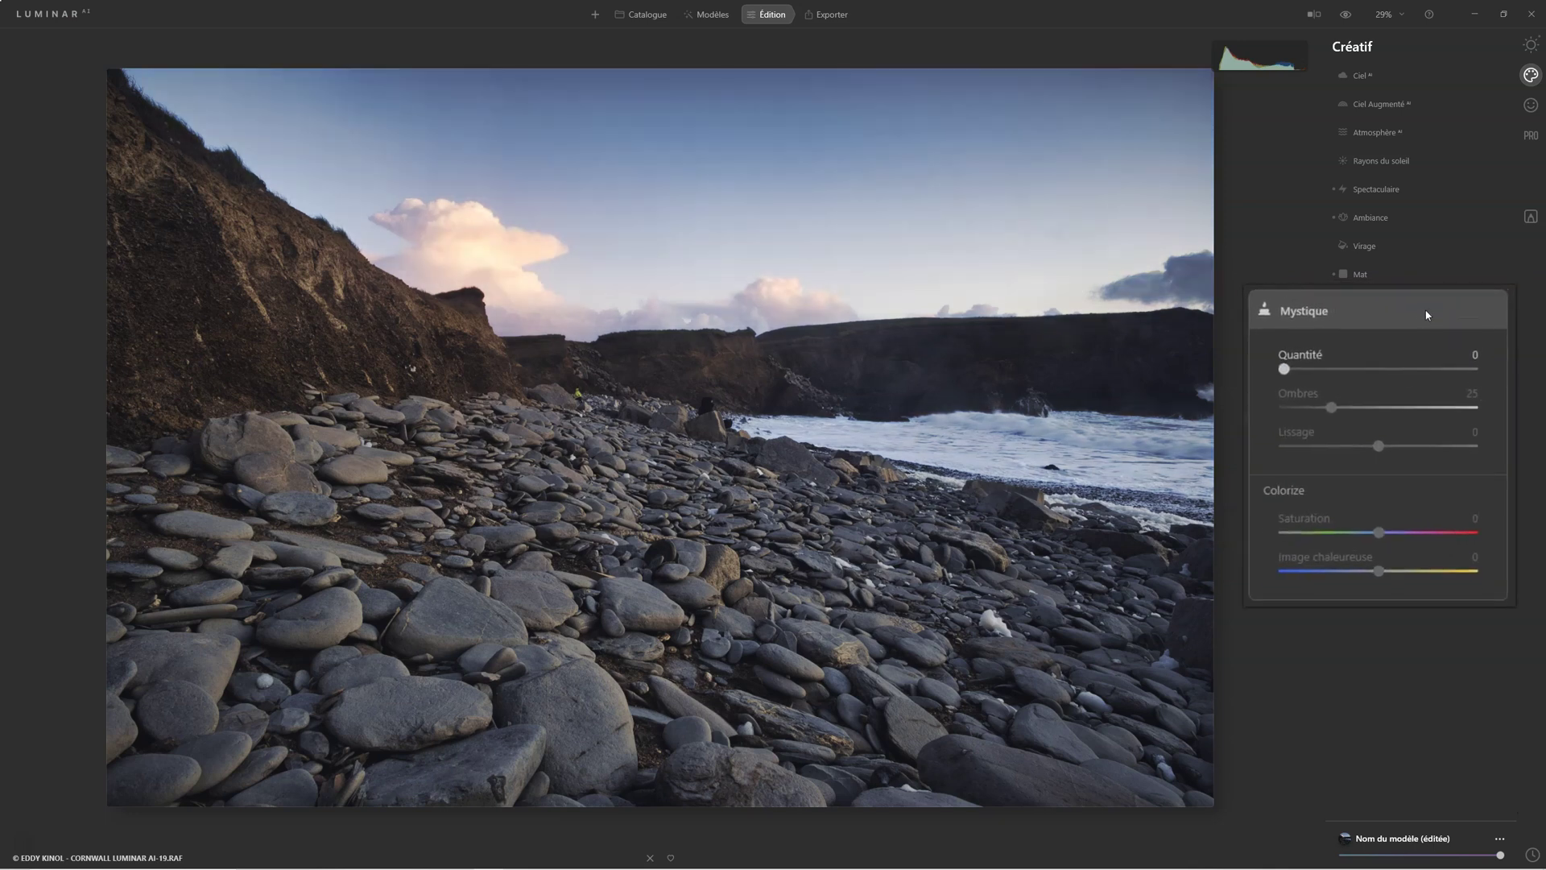
pyautogui.moveTo(1266, 376); pyautogui.dragTo(1382, 376)
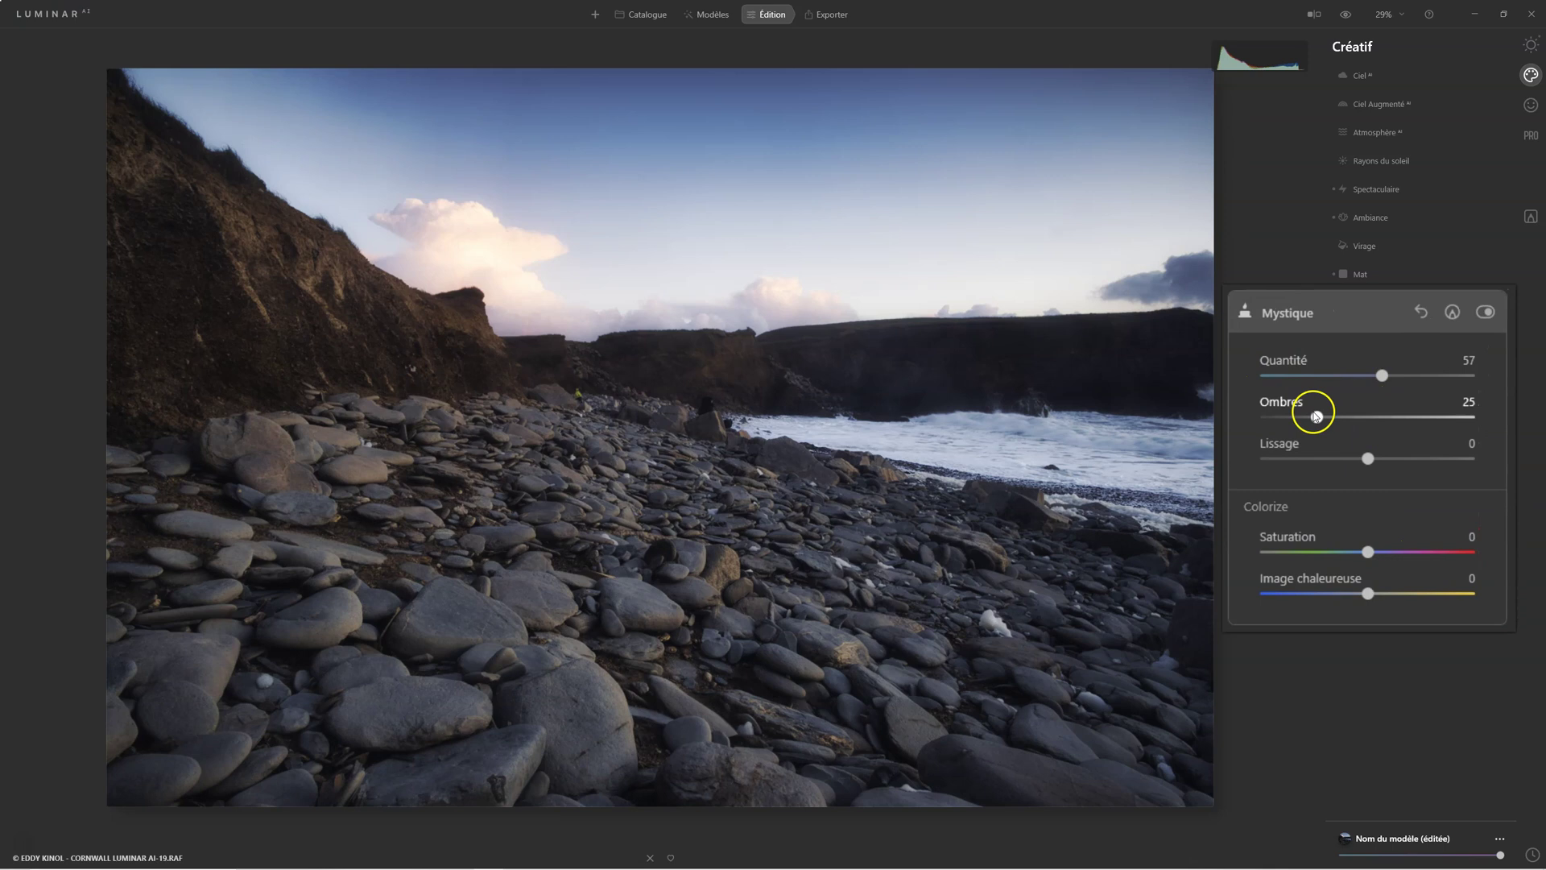
pyautogui.moveTo(1313, 416); pyautogui.dragTo(1412, 419)
pyautogui.moveTo(1305, 418); pyautogui.dragTo(1290, 419)
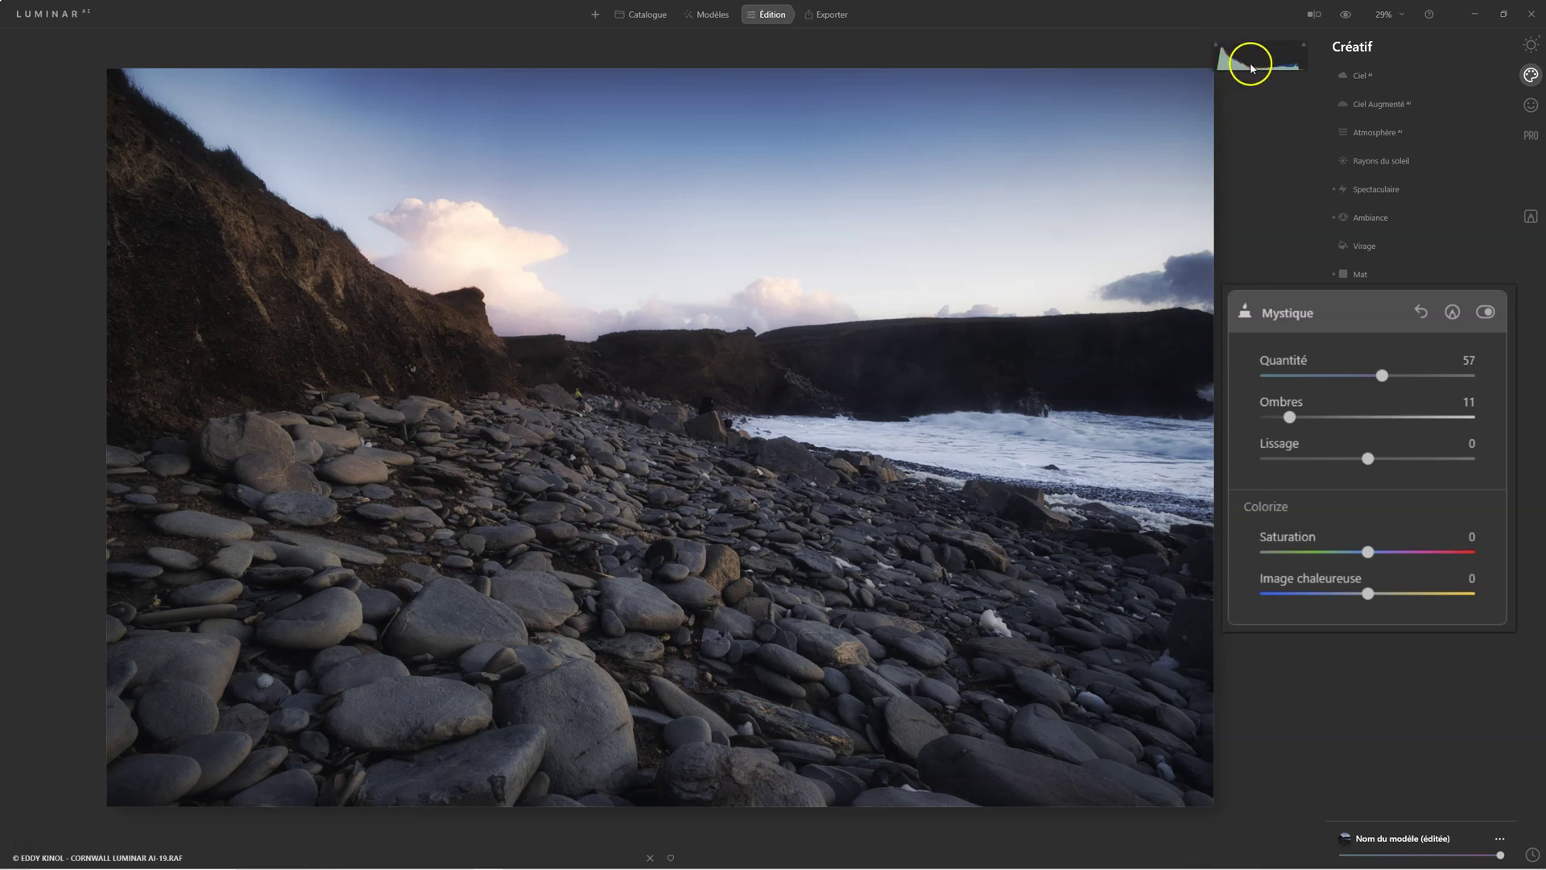
pyautogui.click(1220, 64)
pyautogui.click(1230, 60)
# Adjust Mystique to Lissage -54, Saturation -47, Image chaleureuse 28 and Quantité 31
pyautogui.moveTo(1367, 458); pyautogui.dragTo(1313, 457)
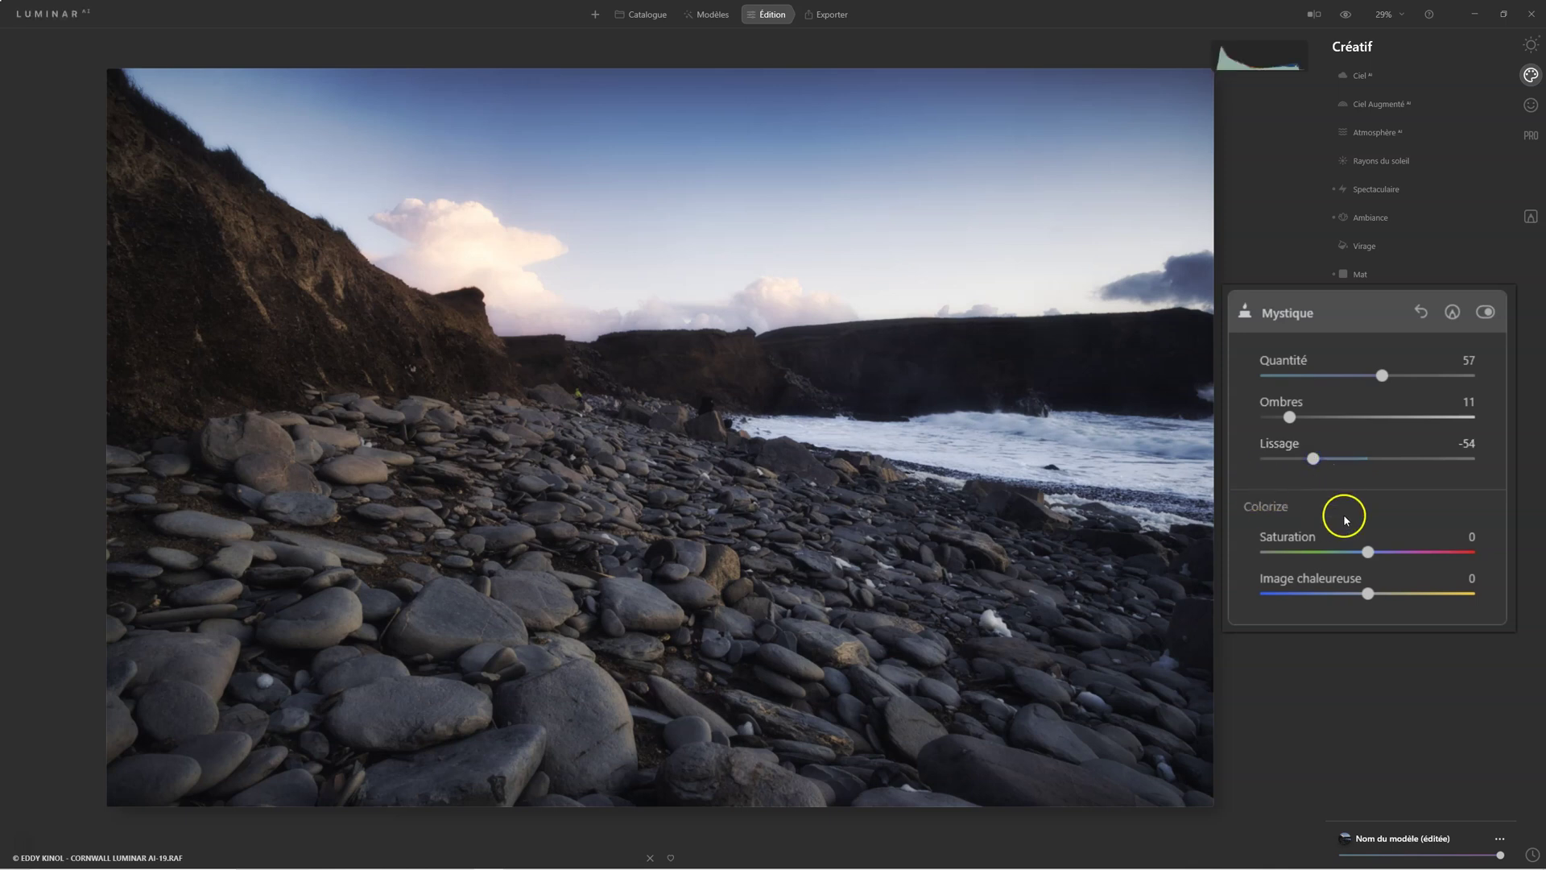
pyautogui.moveTo(1367, 552); pyautogui.dragTo(1395, 594)
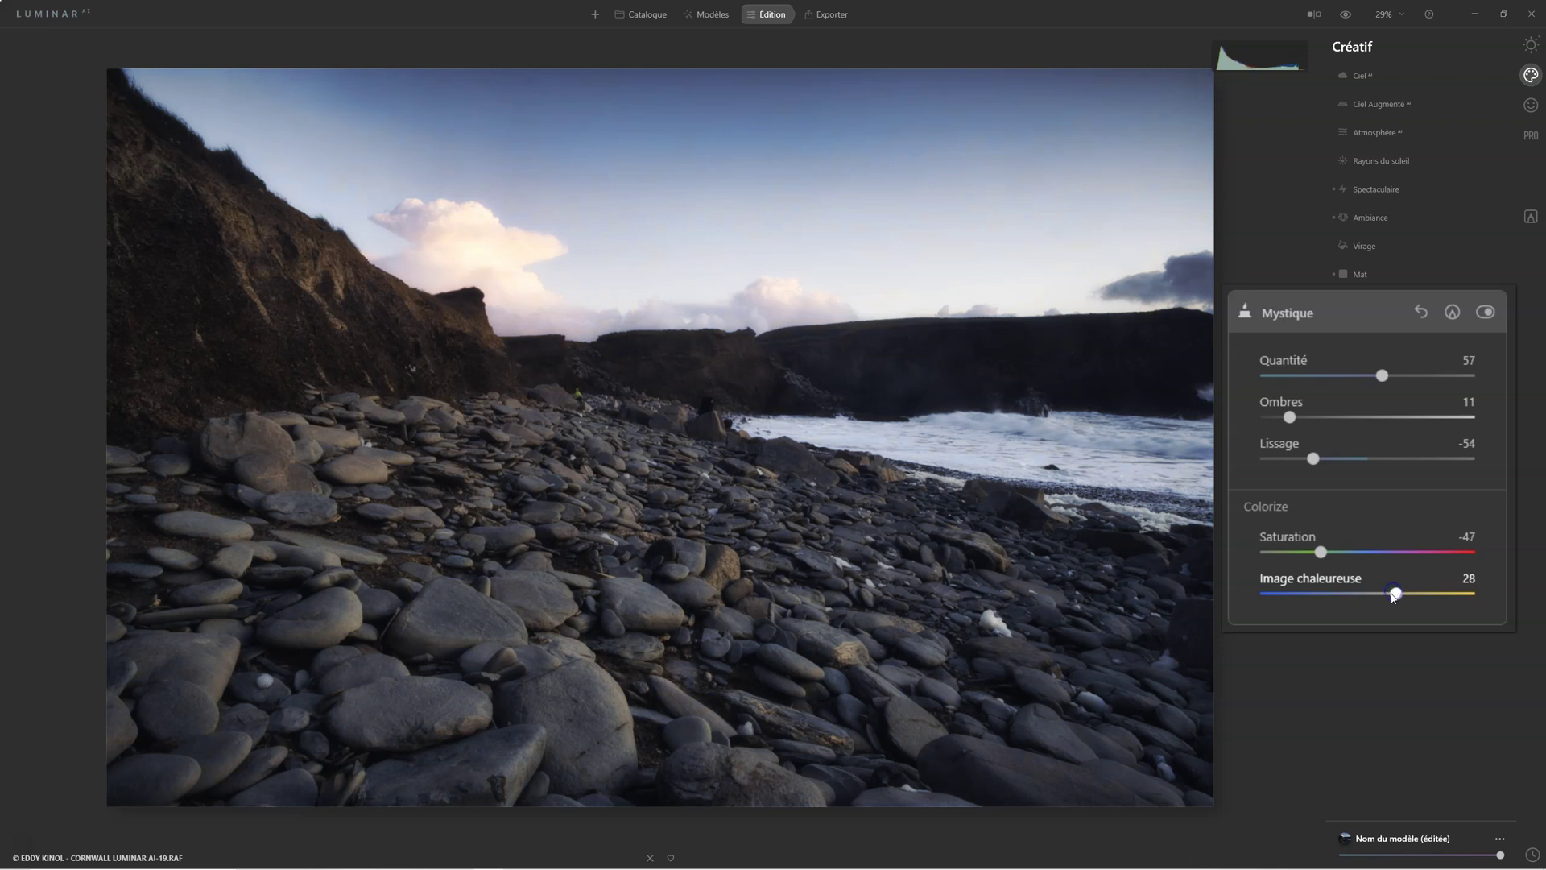
pyautogui.moveTo(1380, 375)
pyautogui.mouseDown()
pyautogui.moveTo(1281, 377)
pyautogui.moveTo(1464, 377)
pyautogui.moveTo(1332, 376)
pyautogui.moveTo(1405, 389)
pyautogui.mouseUp()
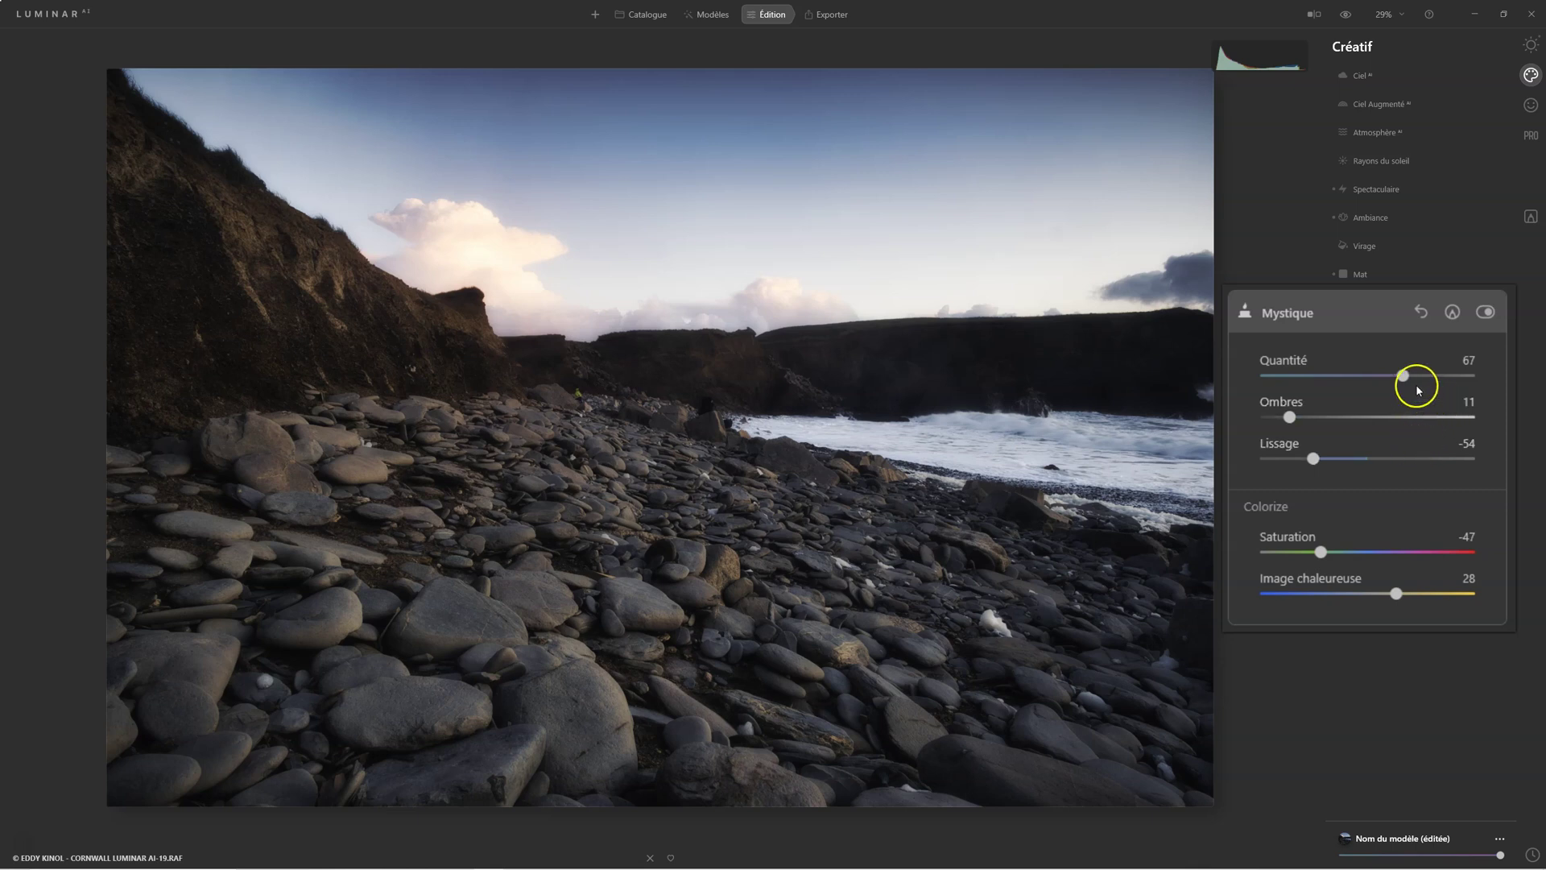
pyautogui.moveTo(1403, 374); pyautogui.dragTo(1313, 375)
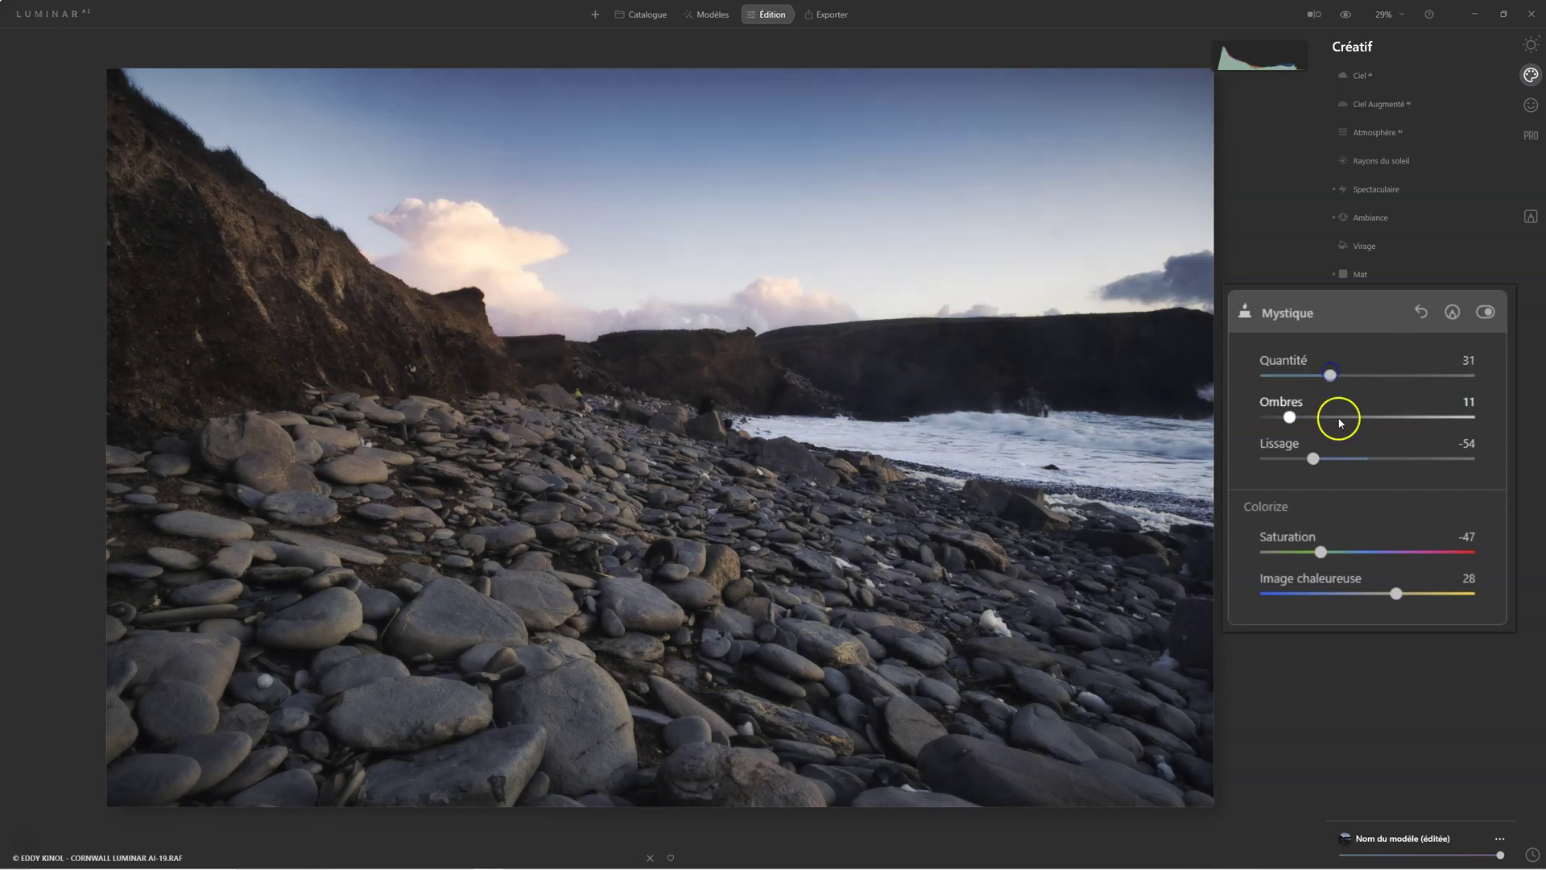
# Reset and collapse the Mystique effect, and open the Éclat effect's settings
pyautogui.click(1423, 313)
pyautogui.click(1309, 314)
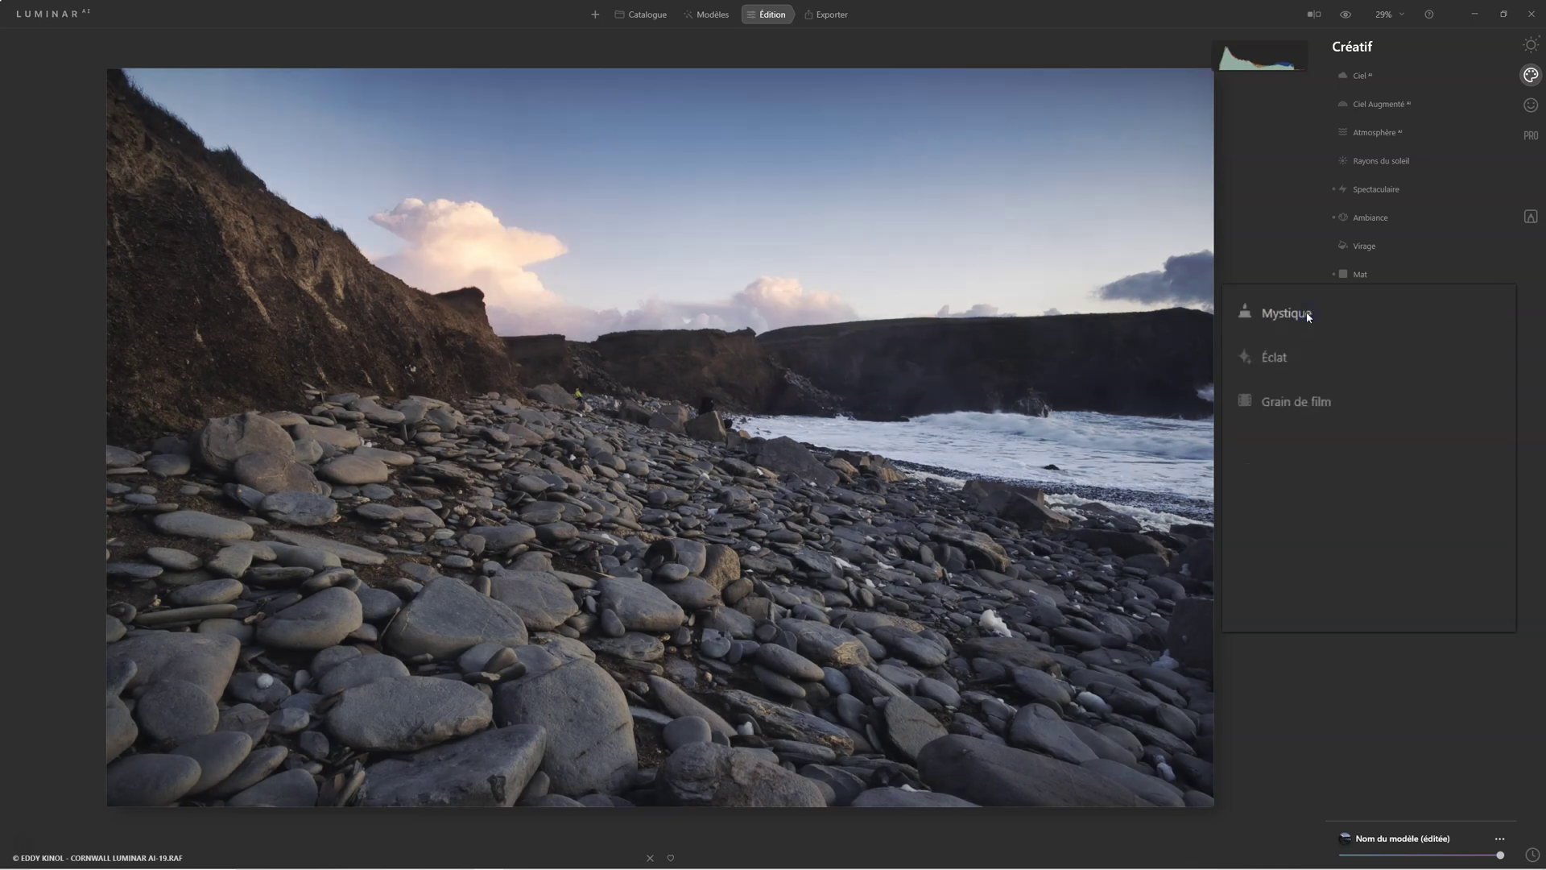
pyautogui.click(1275, 360)
pyautogui.click(1274, 358)
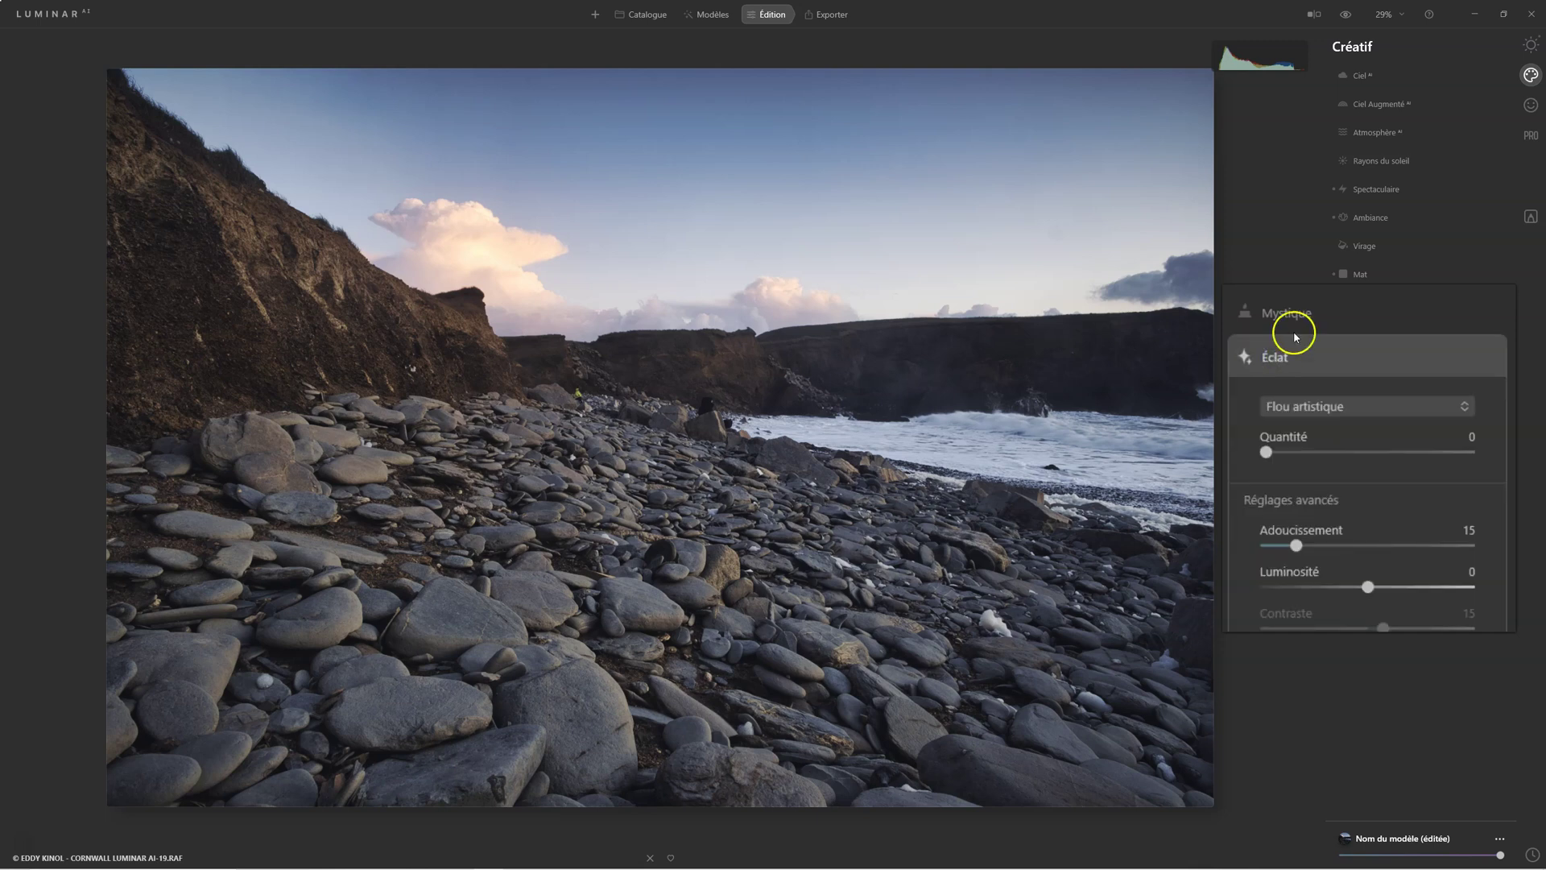